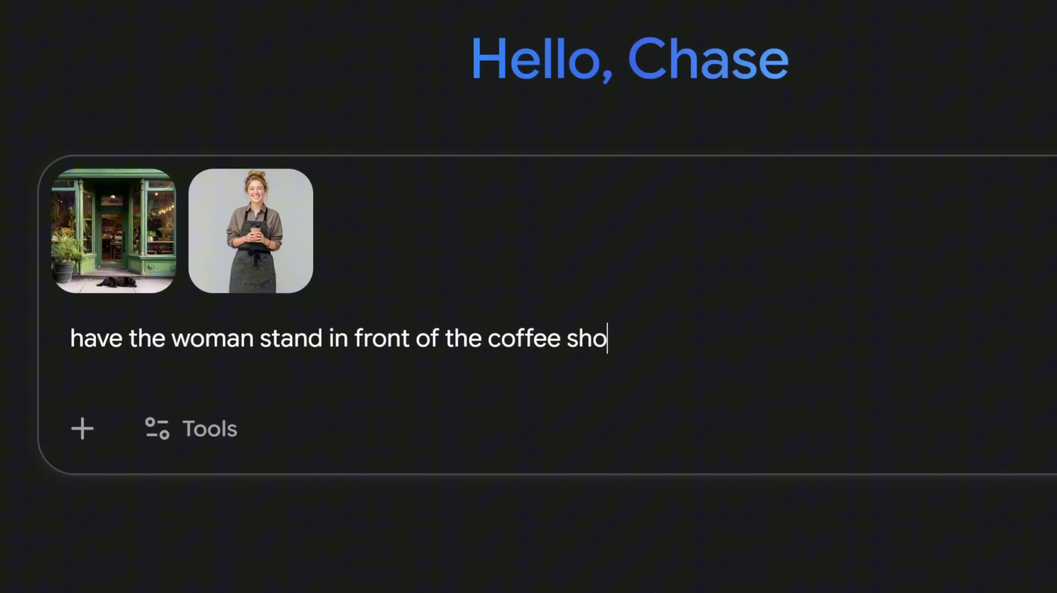
# Generate the image of the barista outside the green coffee shop in Gemini and view it full size.
pyautogui.press('Return')
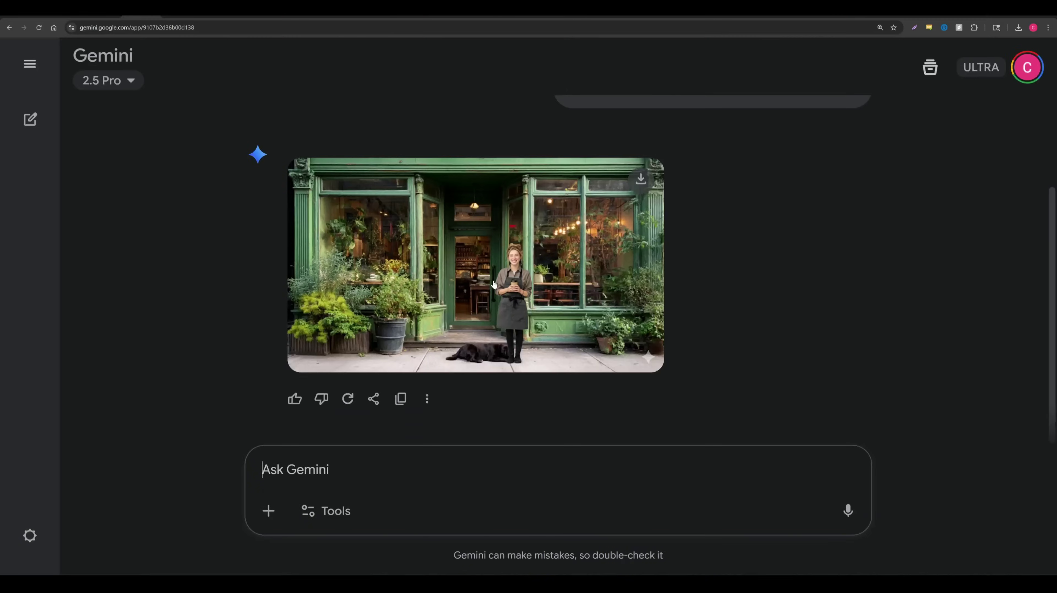
pyautogui.click(496, 287)
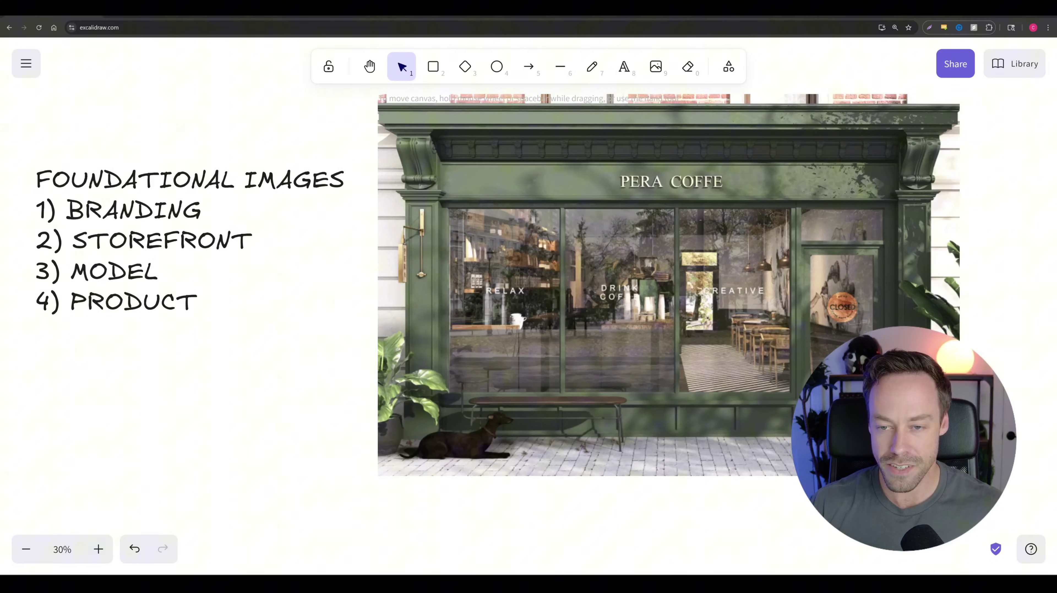
pyautogui.scroll(1, 539, 290)
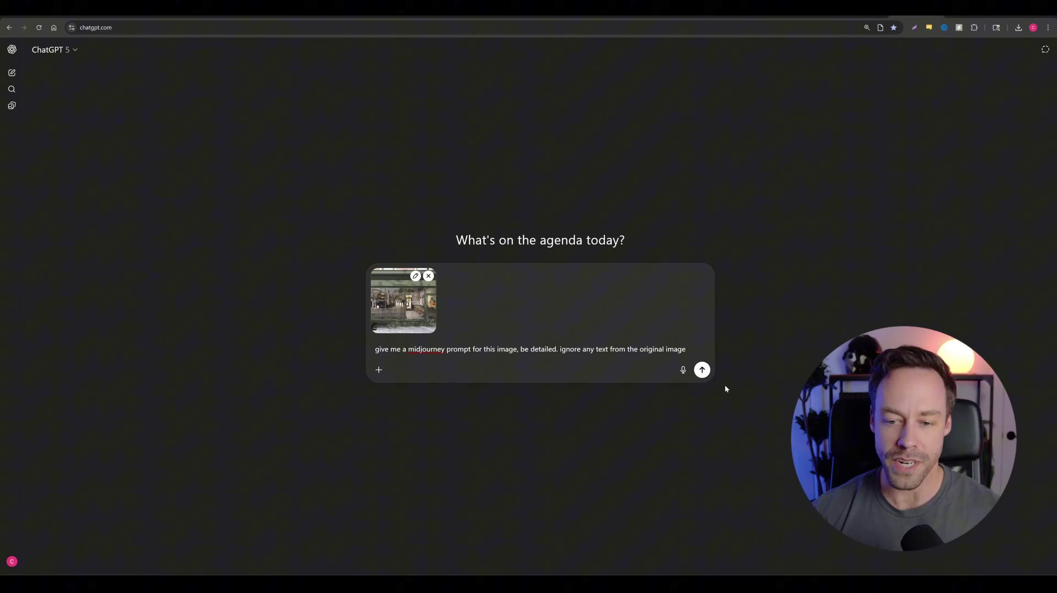
# Get ChatGPT's detailed olive-green vintage storefront prompt and paste it into Midjourney's Create page.
pyautogui.click(702, 369)
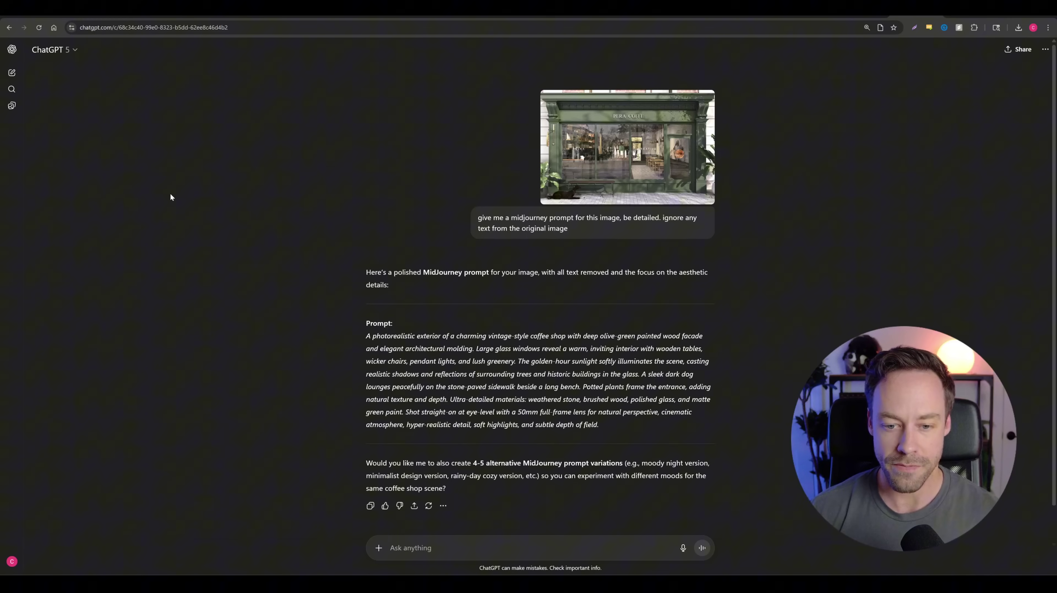
pyautogui.moveTo(366, 335); pyautogui.dragTo(603, 422)
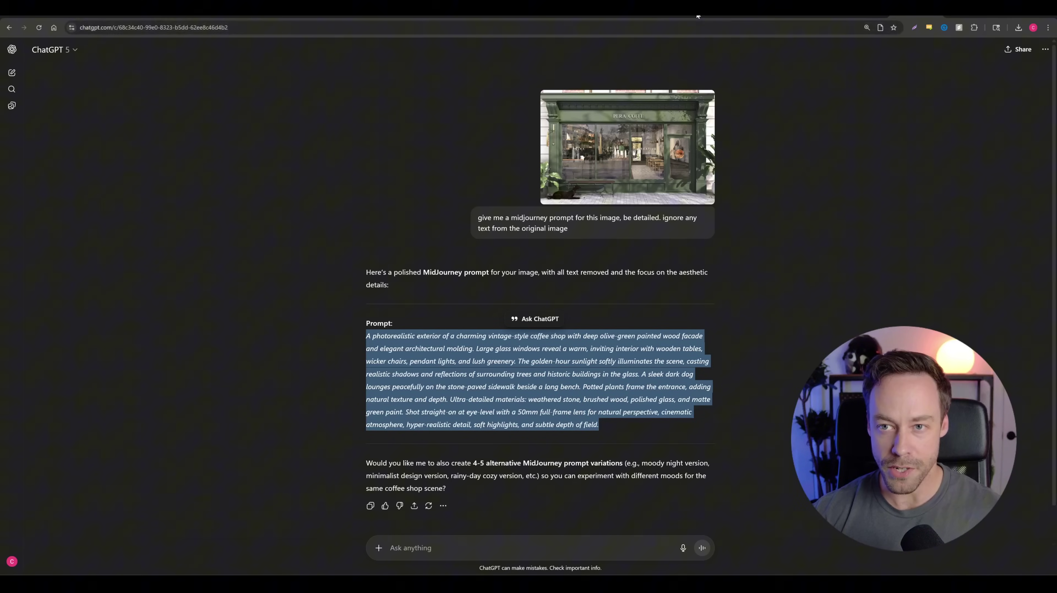
pyautogui.hotkey('ctrl', 'Tab')
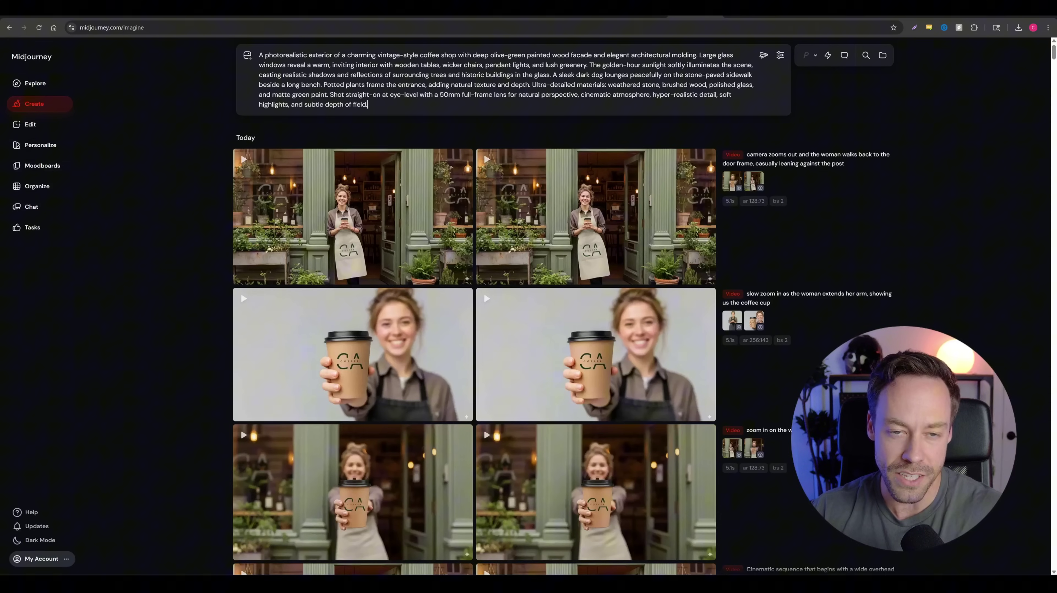
# Generate four photorealistic olive-green storefront renders and inspect each of the four at full size.
pyautogui.press('Return')
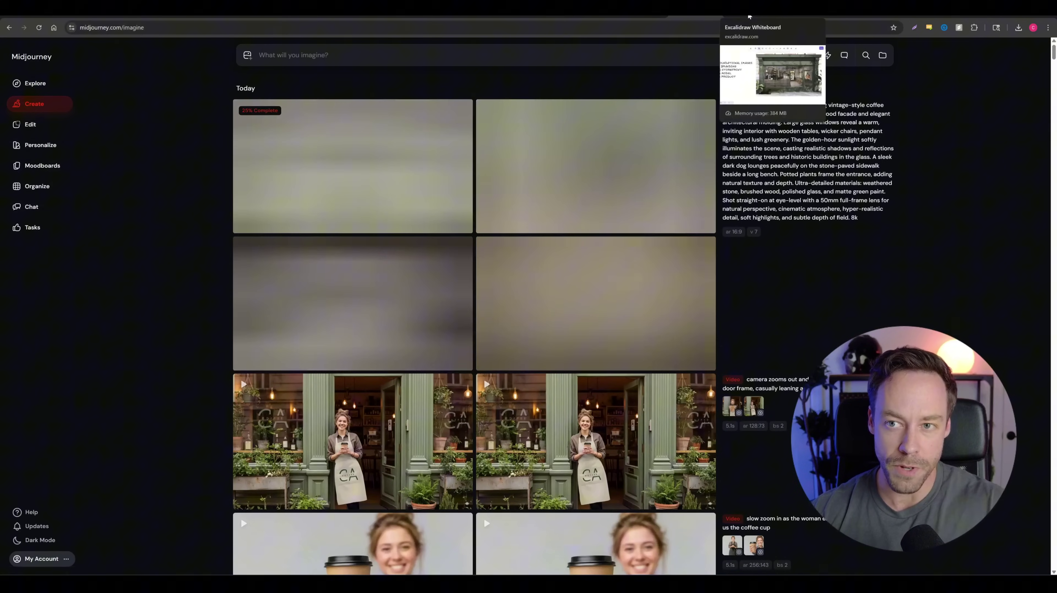
pyautogui.click(772, 8)
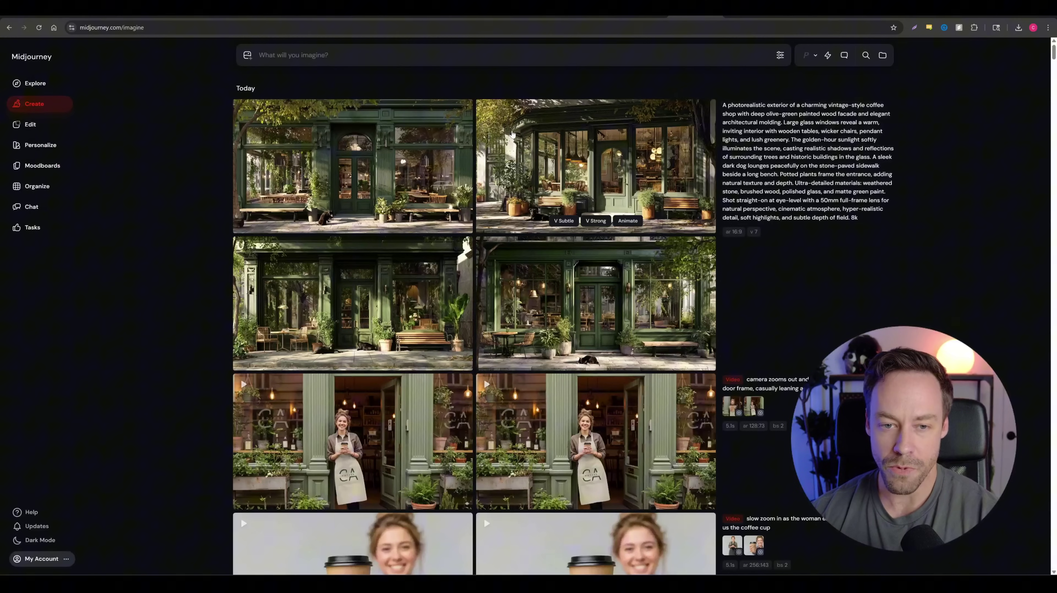
pyautogui.click(235, 158)
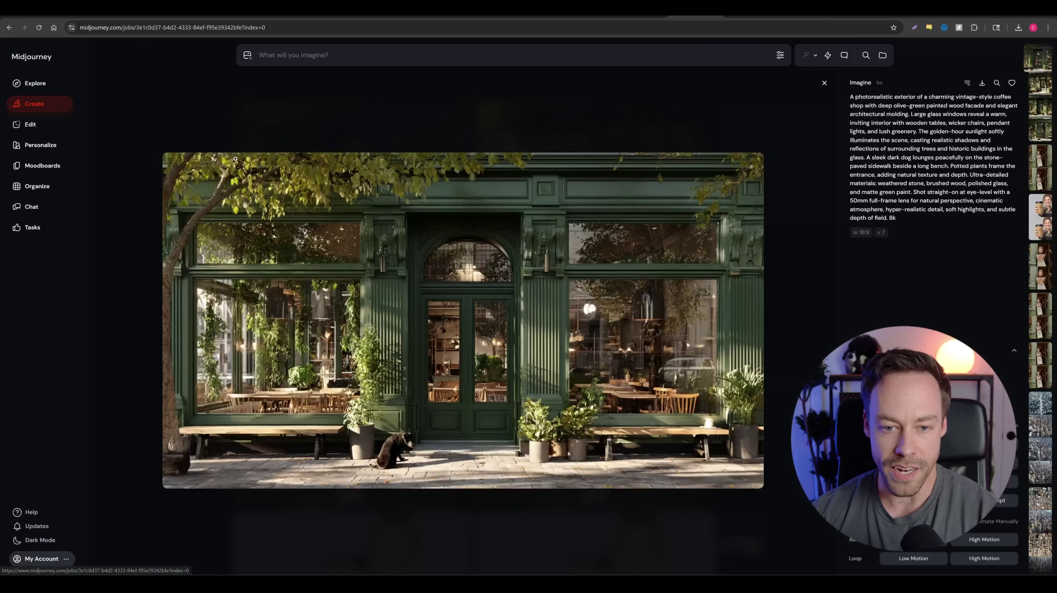
pyautogui.click(159, 113)
pyautogui.click(577, 192)
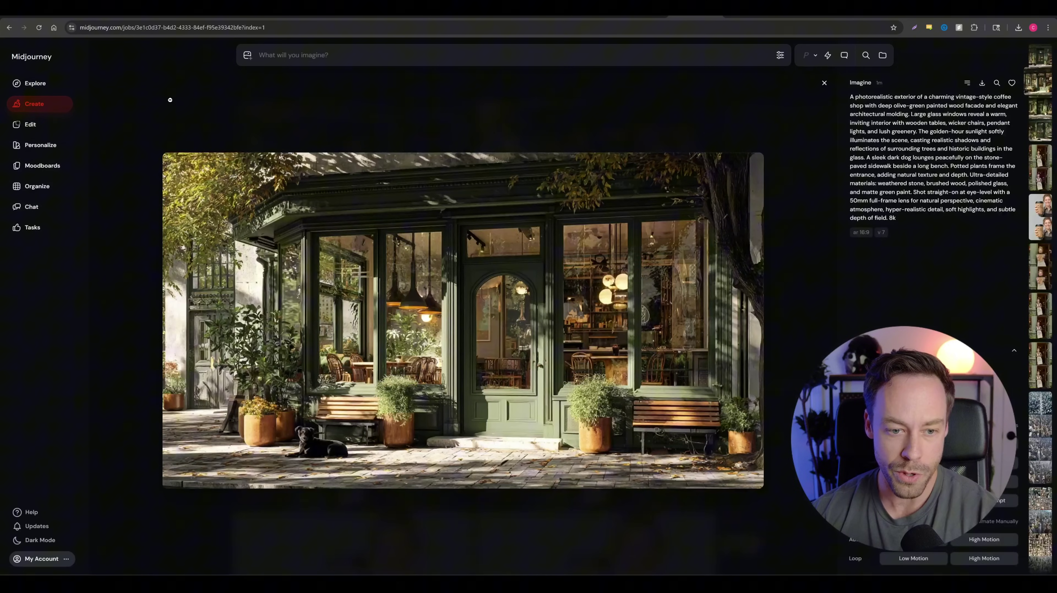
pyautogui.click(170, 100)
pyautogui.click(236, 236)
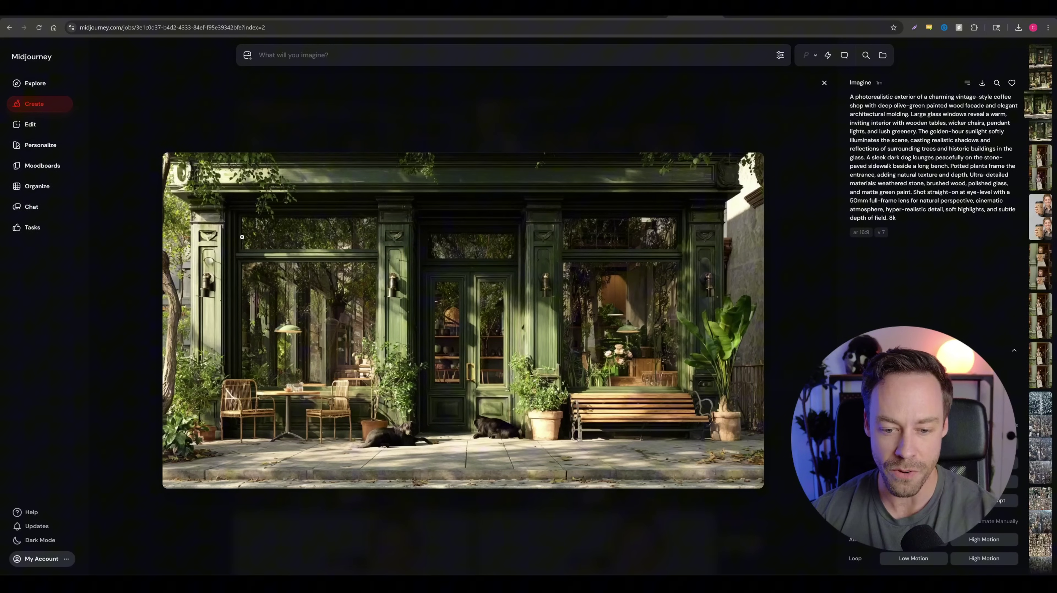
pyautogui.click(127, 218)
pyautogui.click(481, 241)
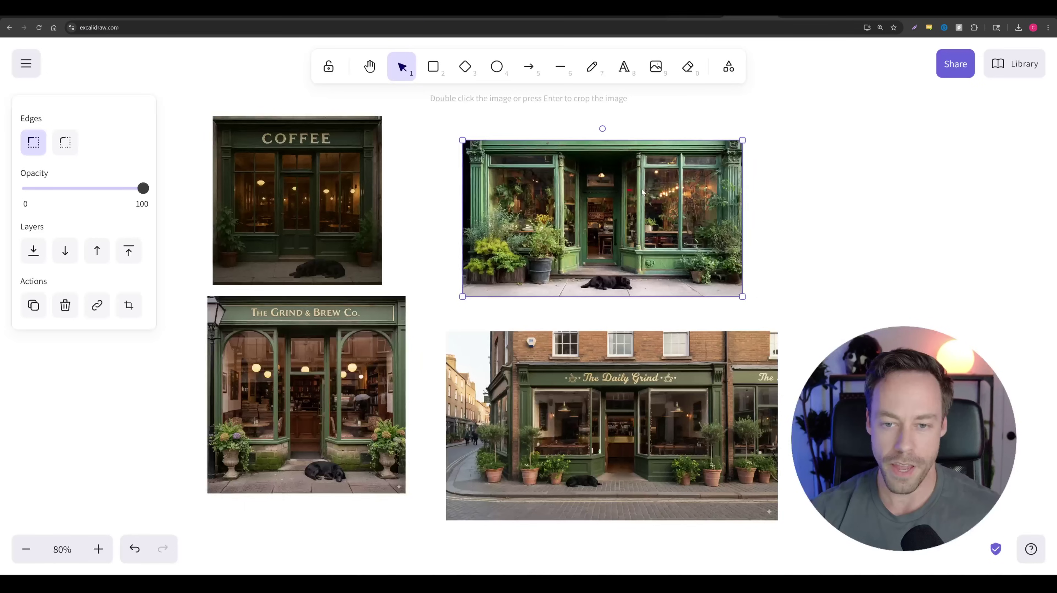
pyautogui.scroll(5, 880, 186)
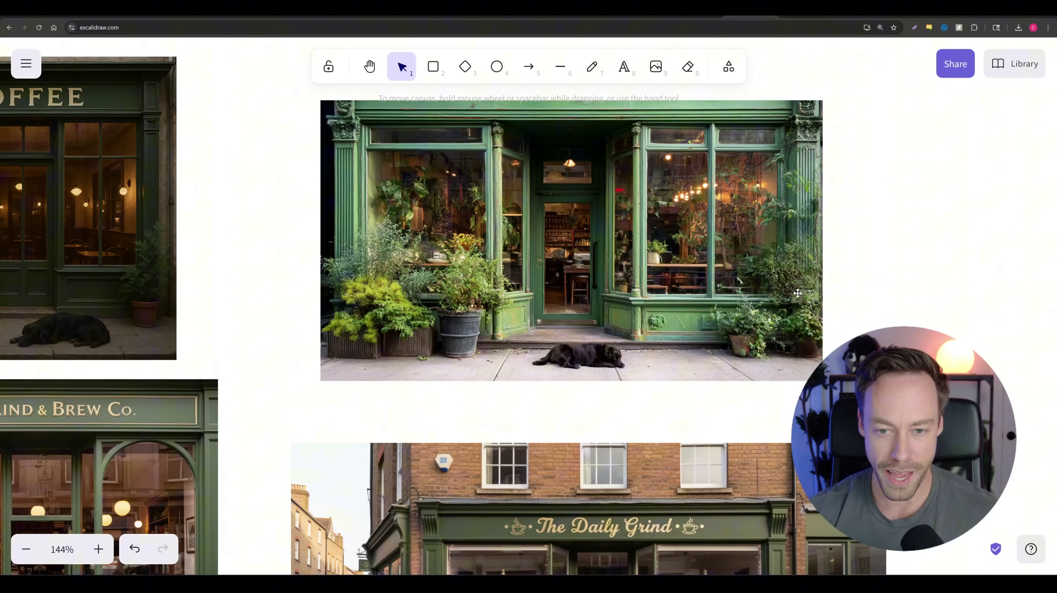
# Zoom and pan until the barista in the CA Coffee apron fills the view at 144%.
pyautogui.scroll(-5, 456, 210)
pyautogui.scroll(4, 489, 210)
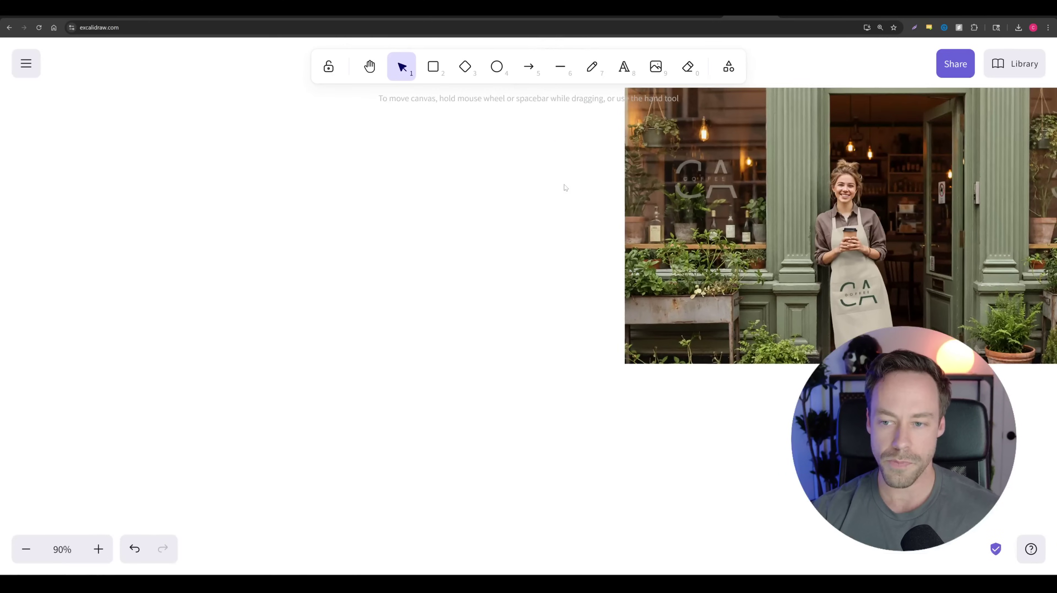
pyautogui.moveTo(568, 184); pyautogui.dragTo(41, 280)
pyautogui.scroll(4, 249, 278)
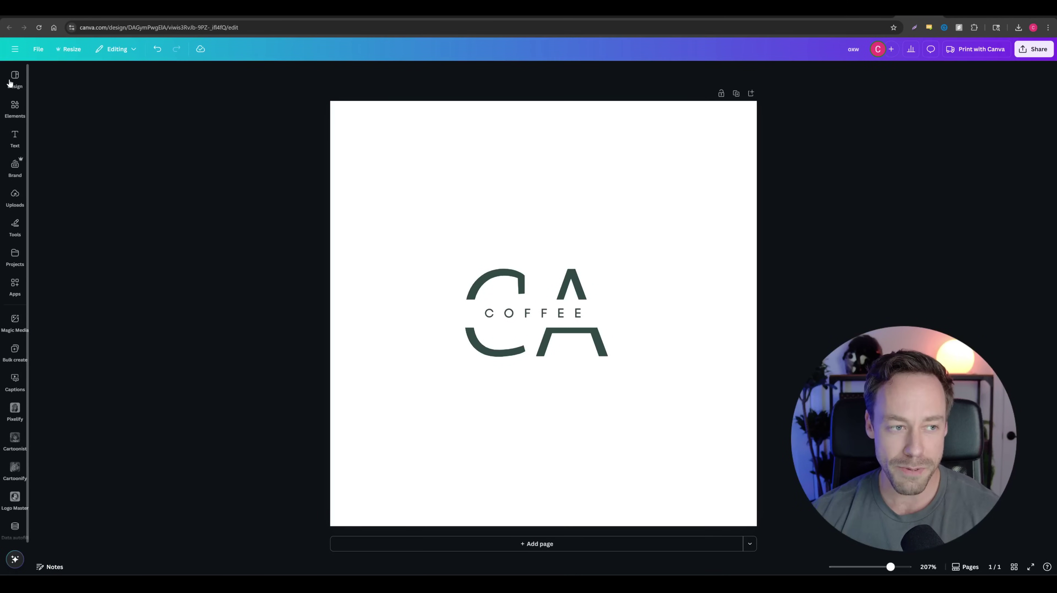
# Show the Design templates panel beside the CA Coffee logo and scroll through the logo suggestions.
pyautogui.click(13, 80)
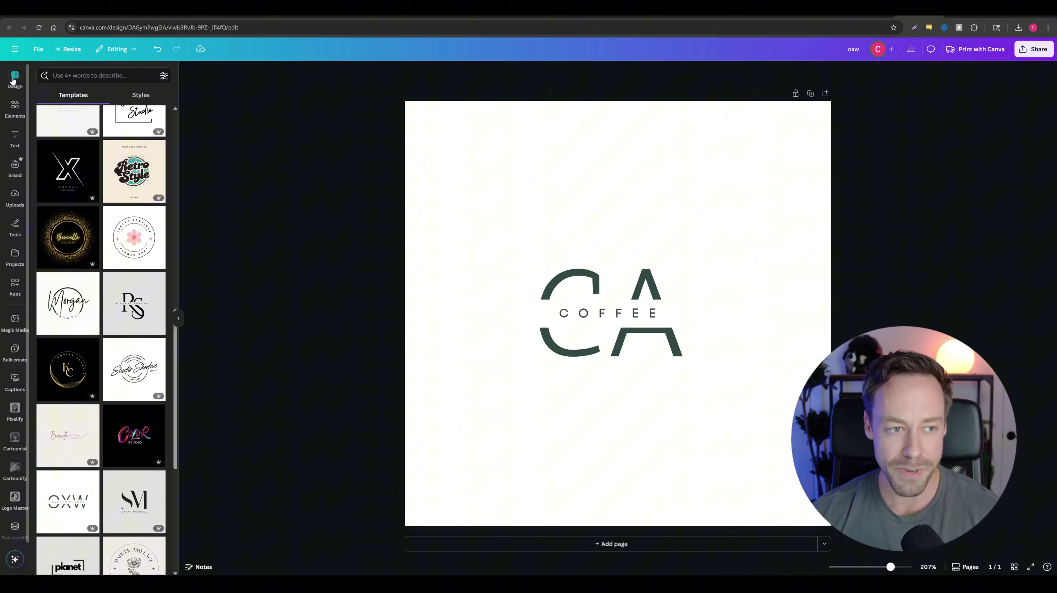
pyautogui.scroll(-4, 109, 199)
pyautogui.scroll(-3, 109, 199)
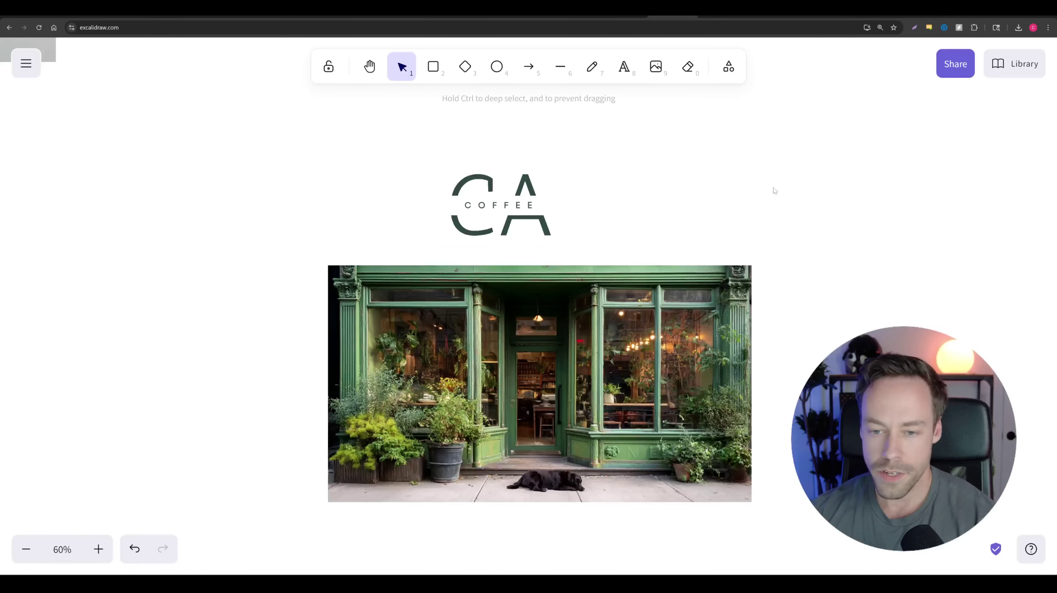
# Enlarge the green storefront photo and move it down and to the left.
pyautogui.click(586, 304)
pyautogui.moveTo(751, 264); pyautogui.dragTo(844, 211)
pyautogui.moveTo(809, 249); pyautogui.dragTo(768, 276)
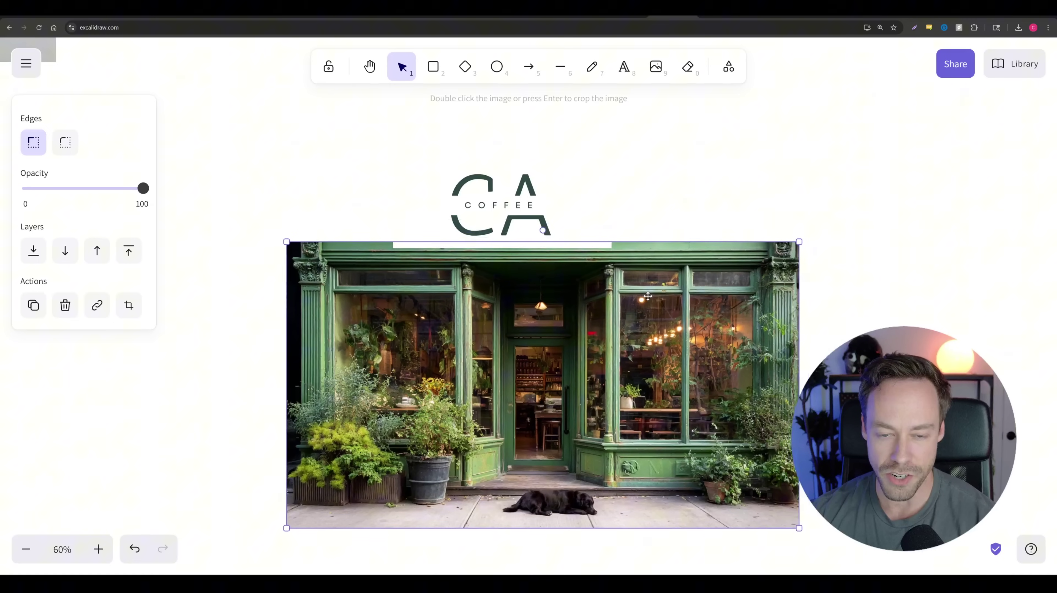
# Place the CA Coffee logo above the photo's right half and the barista photo to its left.
pyautogui.click(505, 172)
pyautogui.moveTo(448, 201); pyautogui.dragTo(607, 174)
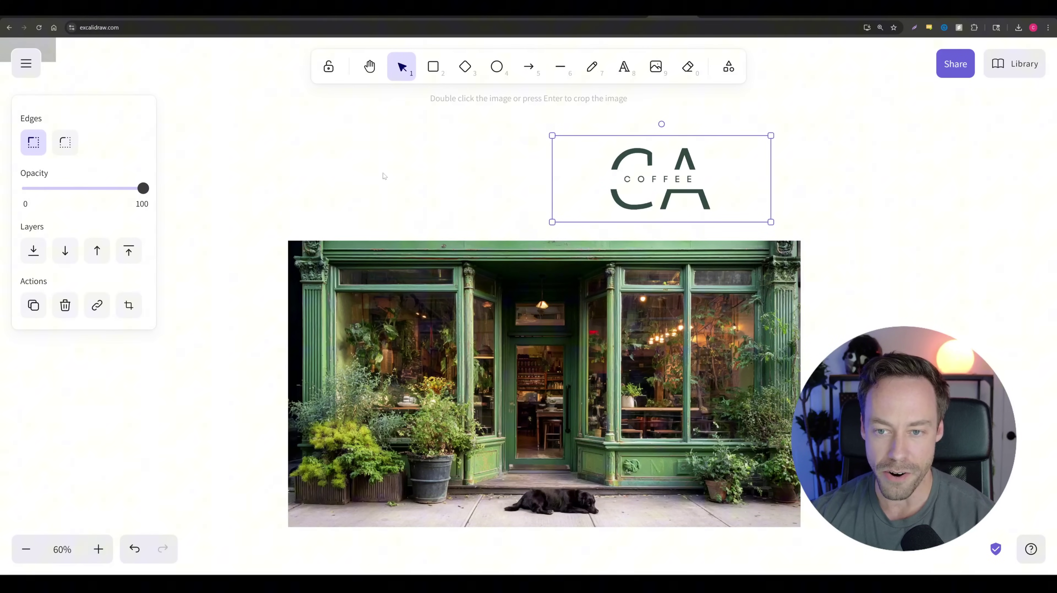
pyautogui.hscroll(-4, 357, 149)
pyautogui.scroll(2, 357, 149)
pyautogui.moveTo(160, 81); pyautogui.dragTo(688, 253)
pyautogui.hscroll(4, 781, 148)
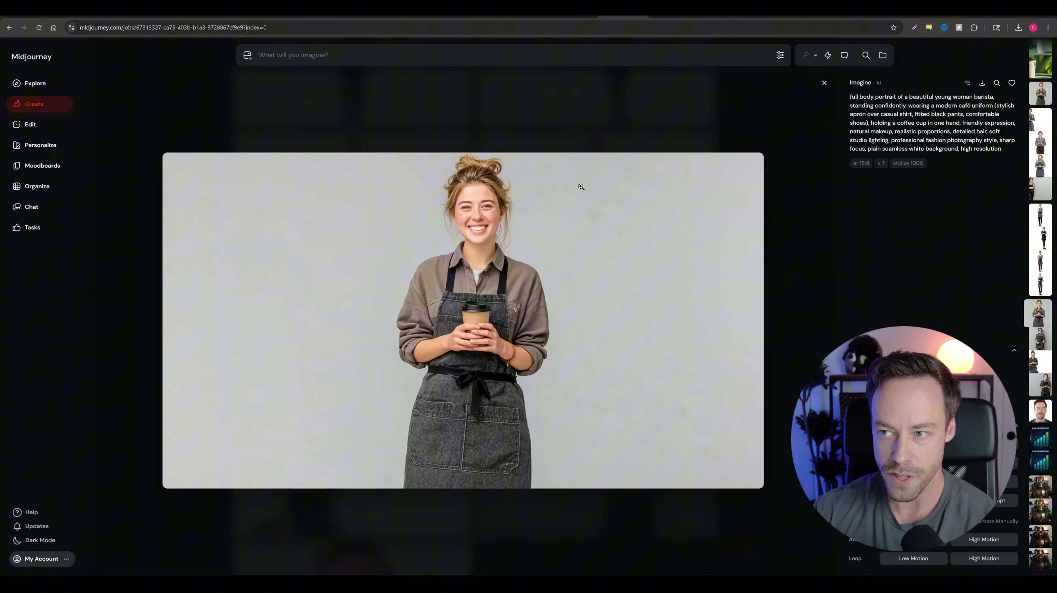
pyautogui.moveTo(872, 97)
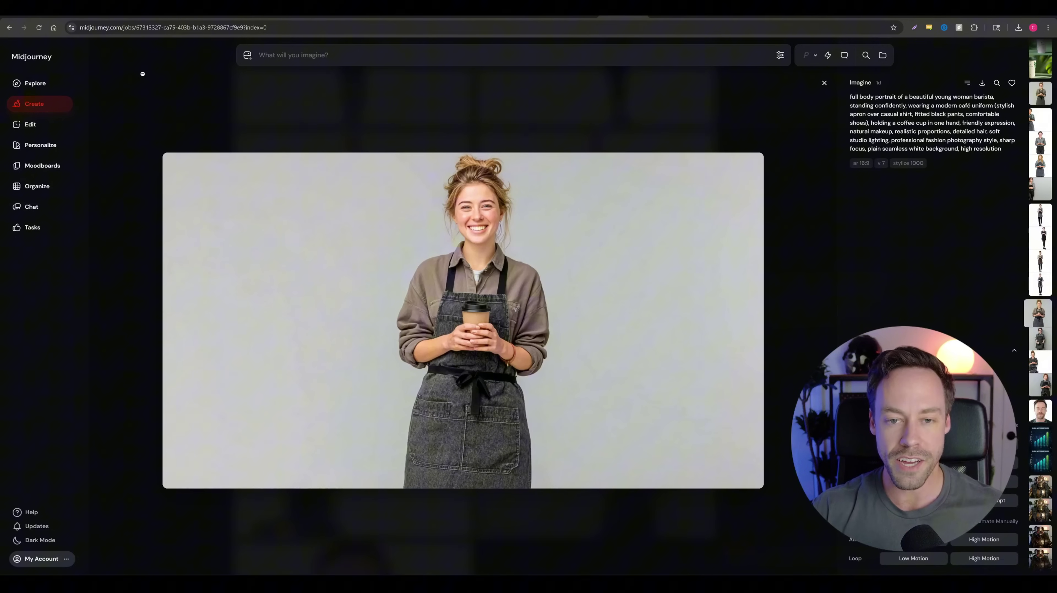
# Return to the ChatGPT chat holding the olive-green vintage coffee shop prompt.
pyautogui.click(522, 19)
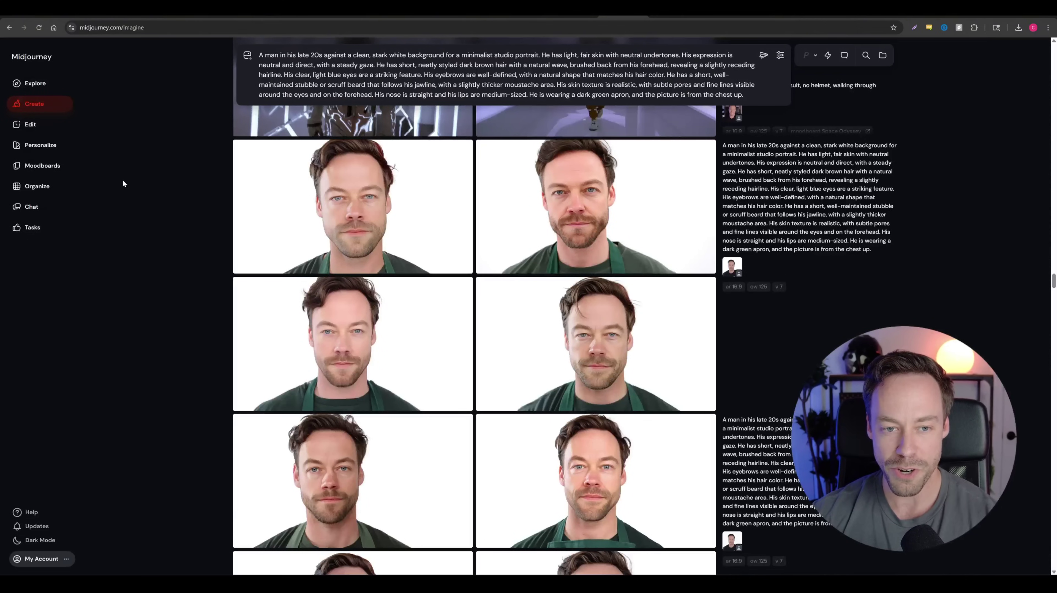
# Scroll the results and open the late-20s man in the dark green apron portrait full size.
pyautogui.scroll(-3, 126, 181)
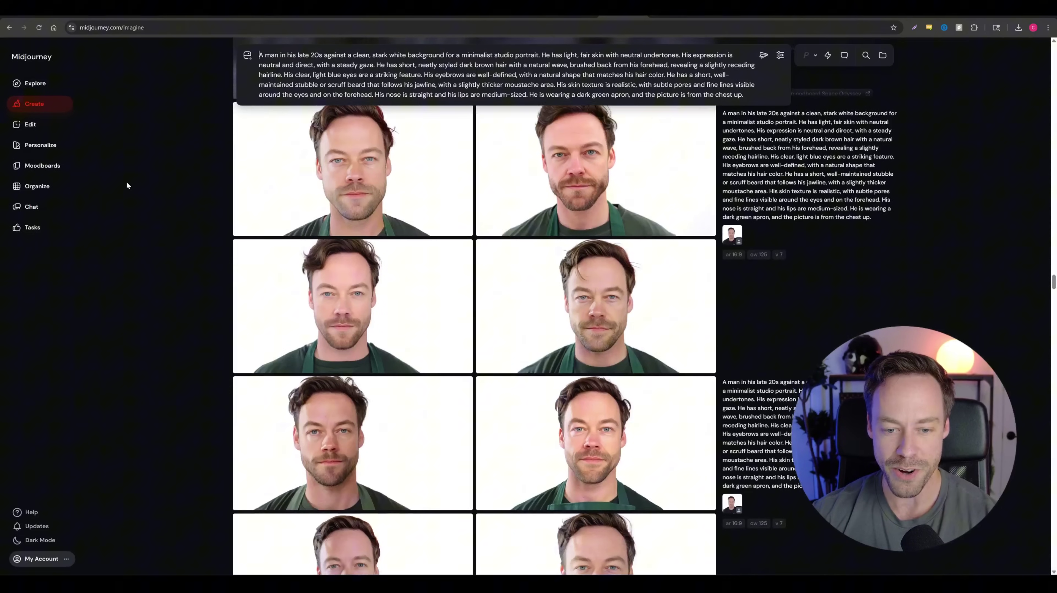
pyautogui.moveTo(320, 178)
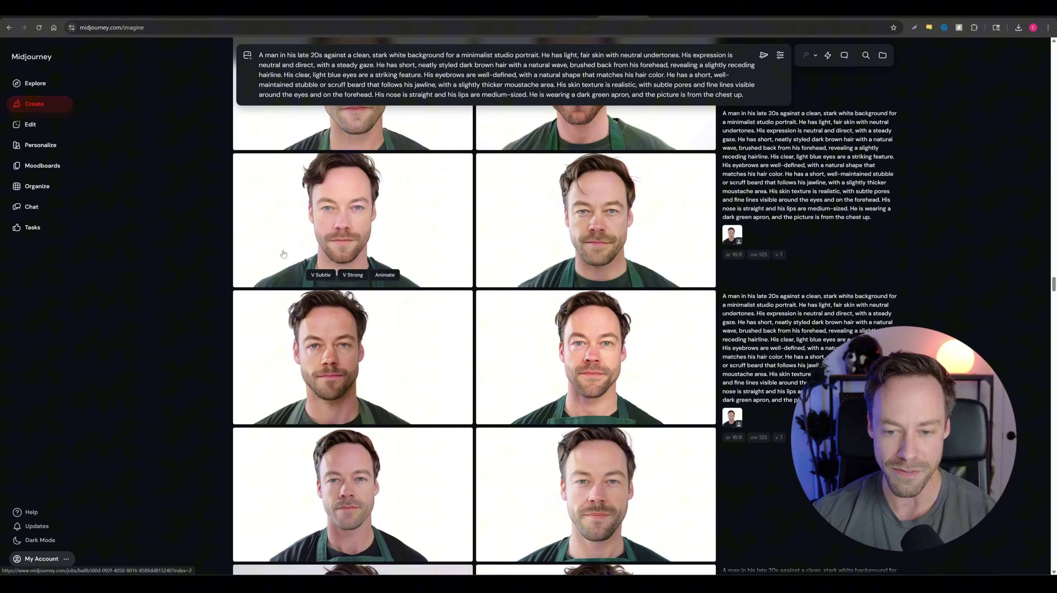
pyautogui.scroll(-3, 594, 394)
pyautogui.scroll(-1, 219, 318)
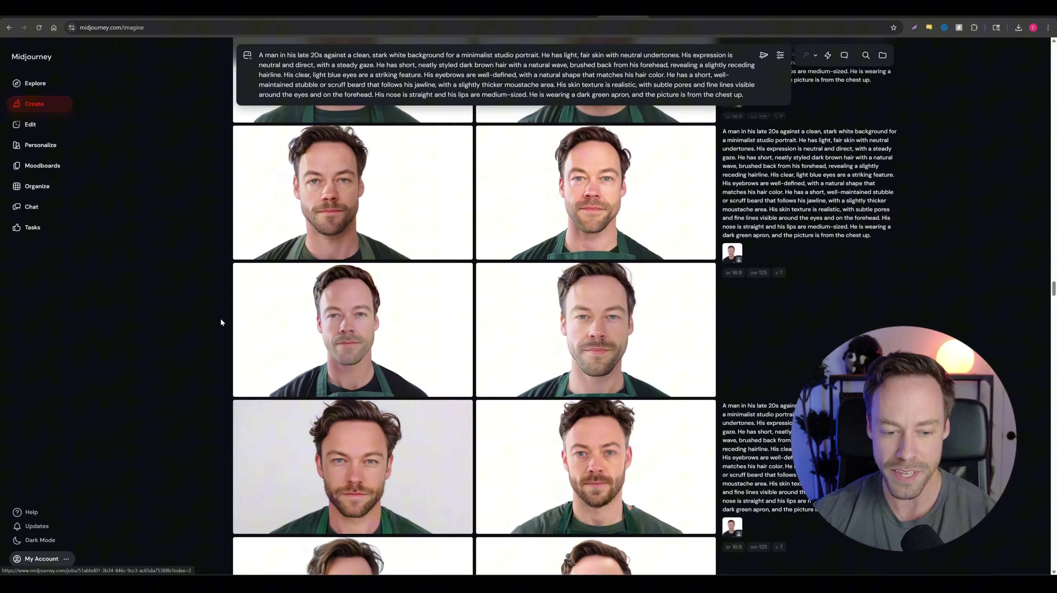
pyautogui.click(291, 315)
pyautogui.click(136, 132)
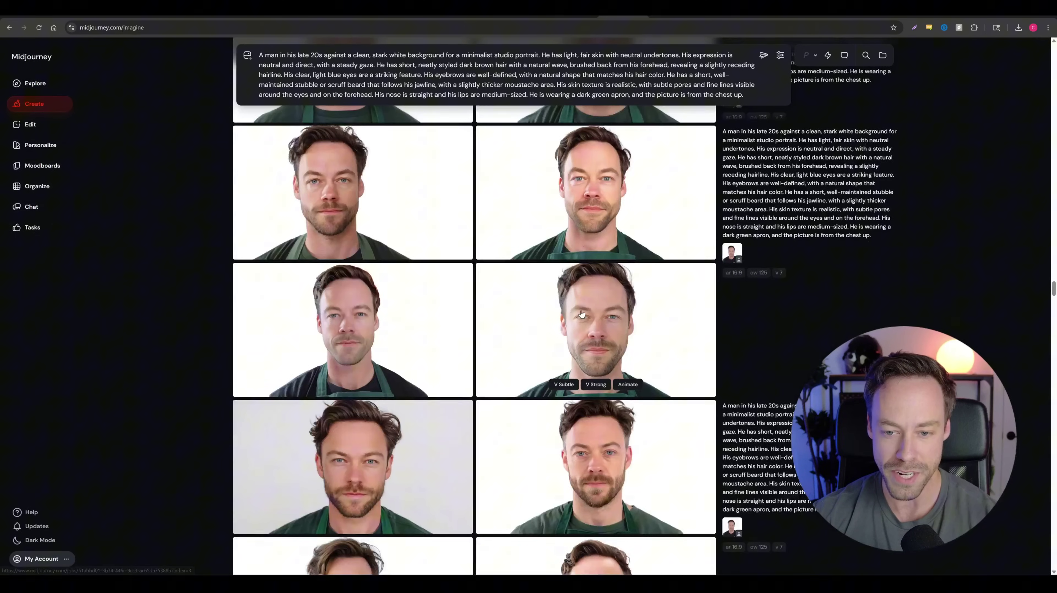
pyautogui.click(552, 293)
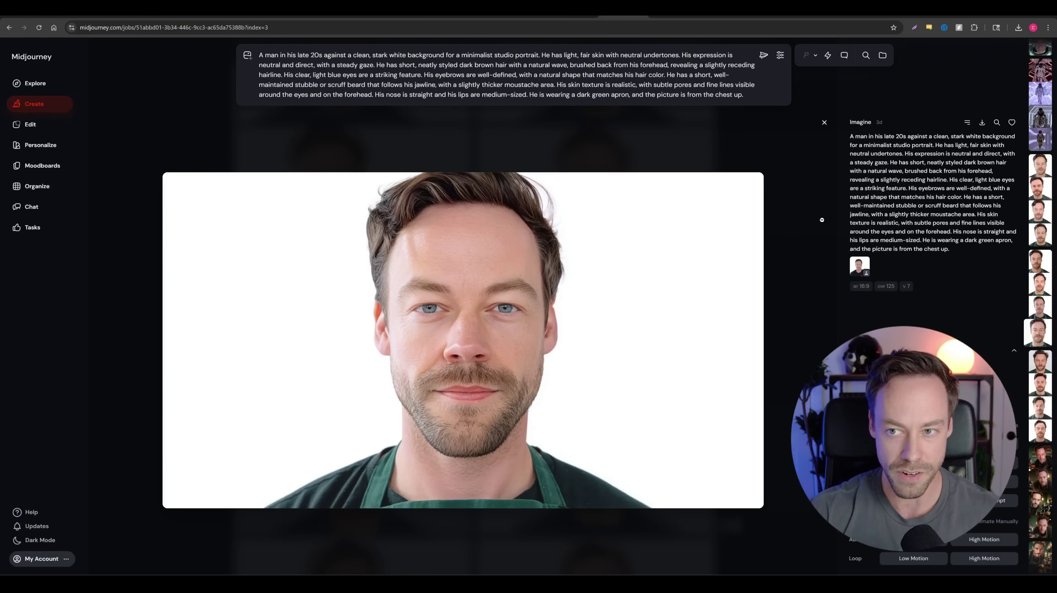
# Set the man's photo as the Omni Reference and raise Omni Strength from 100 to 150.
pyautogui.click(248, 58)
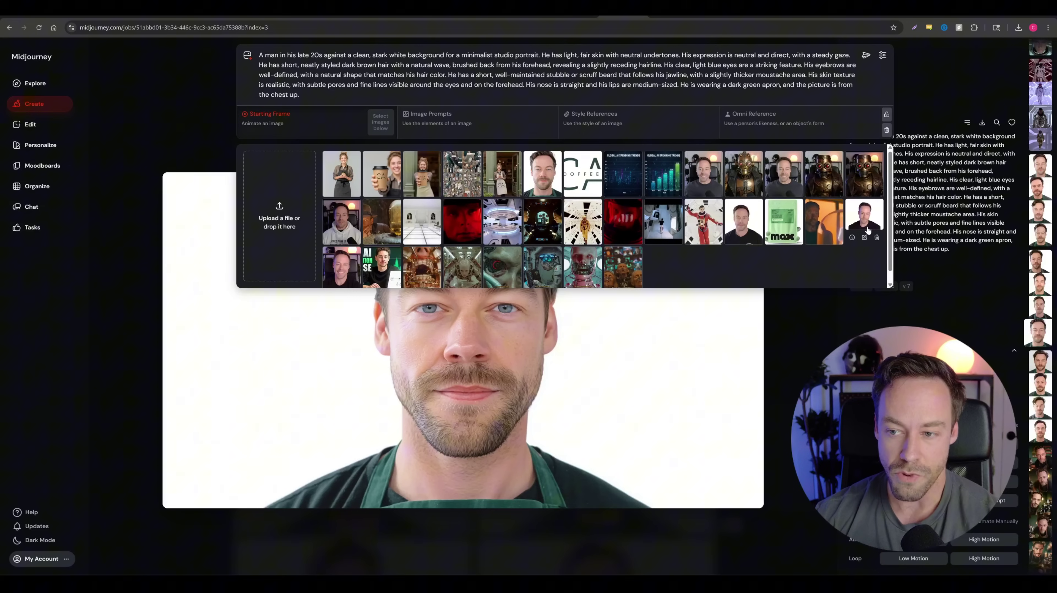
pyautogui.moveTo(866, 226); pyautogui.dragTo(774, 129)
pyautogui.click(836, 119)
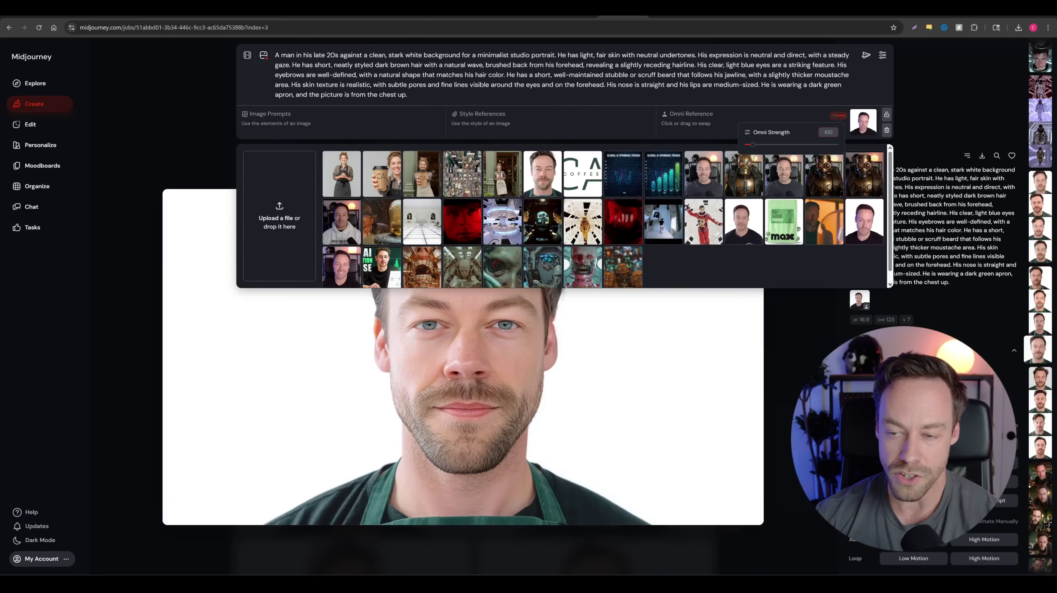
pyautogui.moveTo(753, 144); pyautogui.dragTo(752, 146)
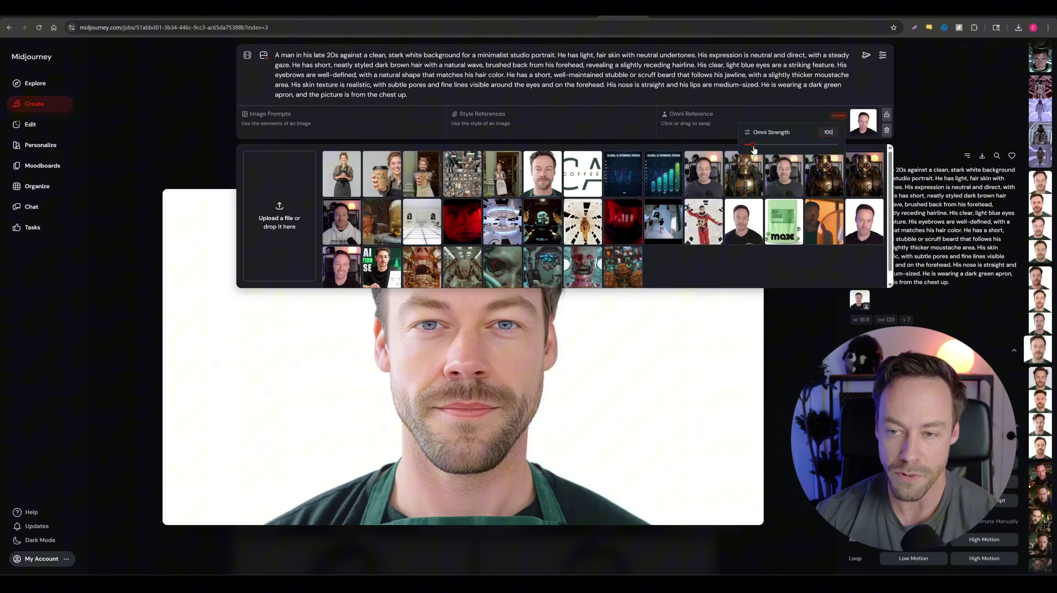
pyautogui.click(753, 114)
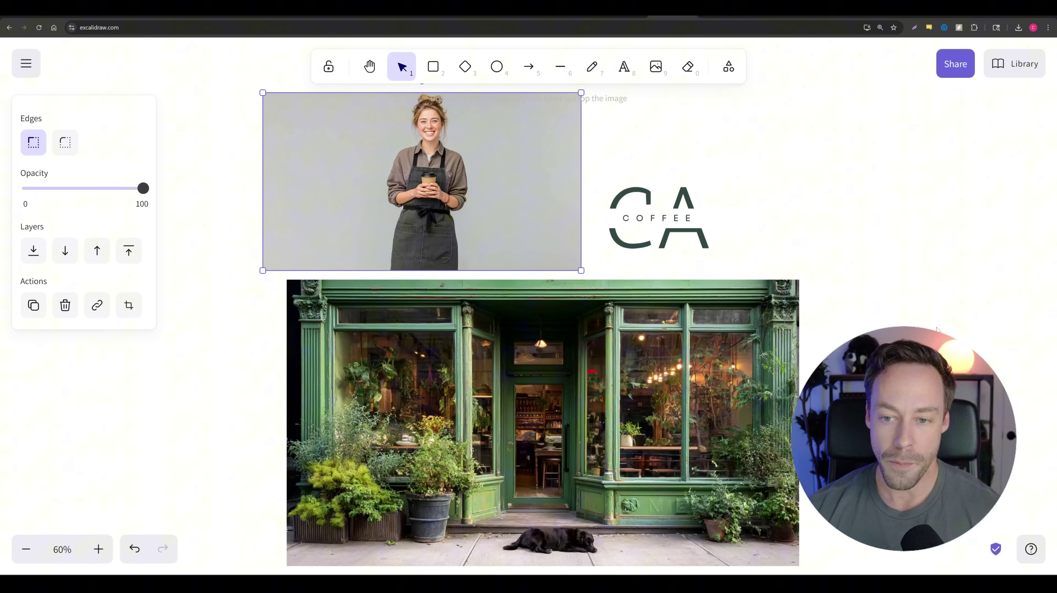
# Deselect the barista image on the Excalidraw moodboard.
pyautogui.click(990, 317)
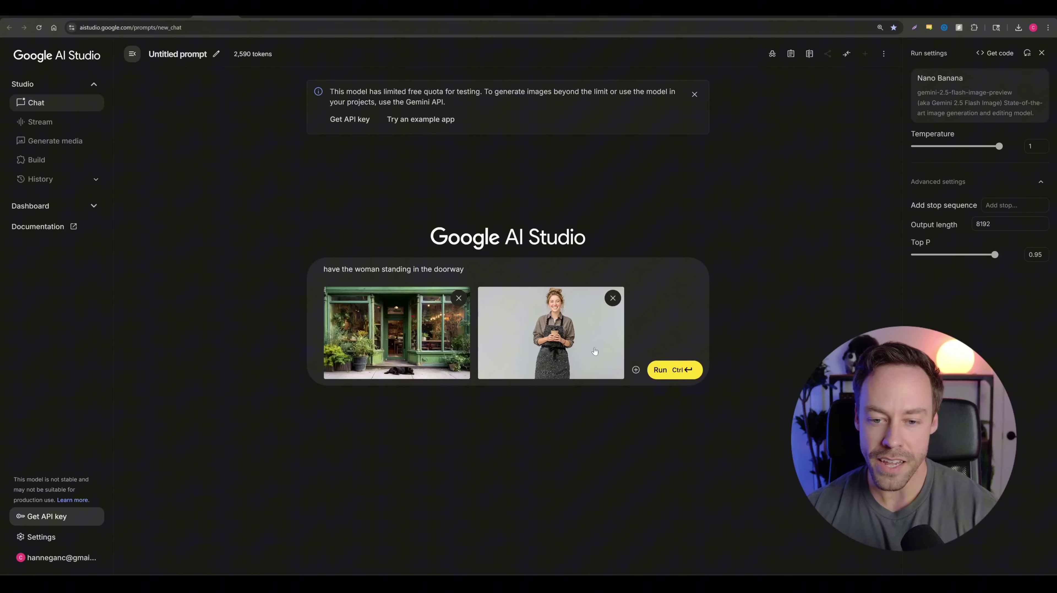
# Run the doorway prompt with both reference images and inspect the barista-in-doorway result full size.
pyautogui.click(674, 370)
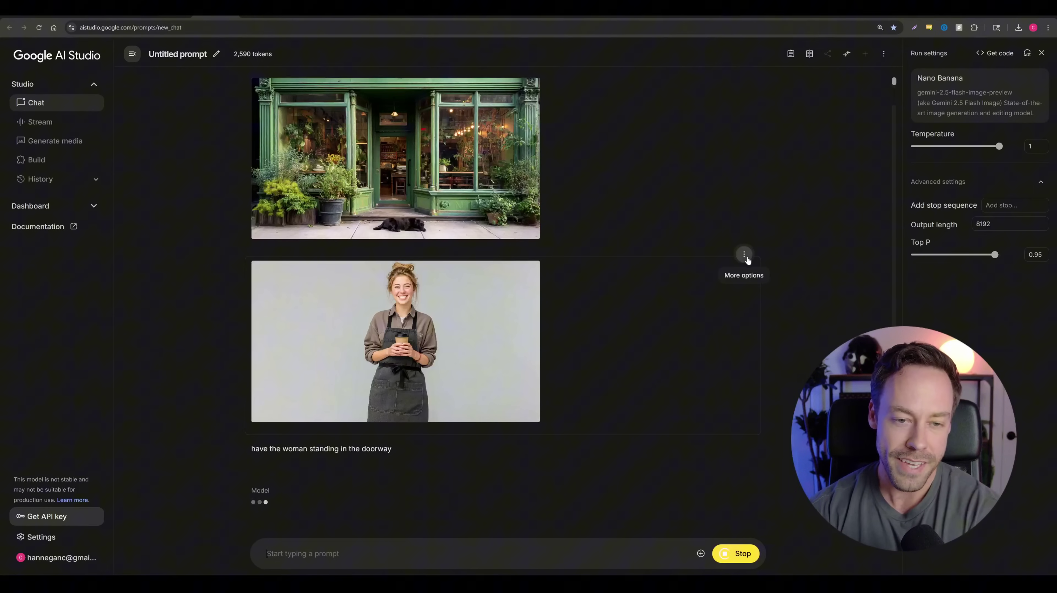
pyautogui.click(393, 357)
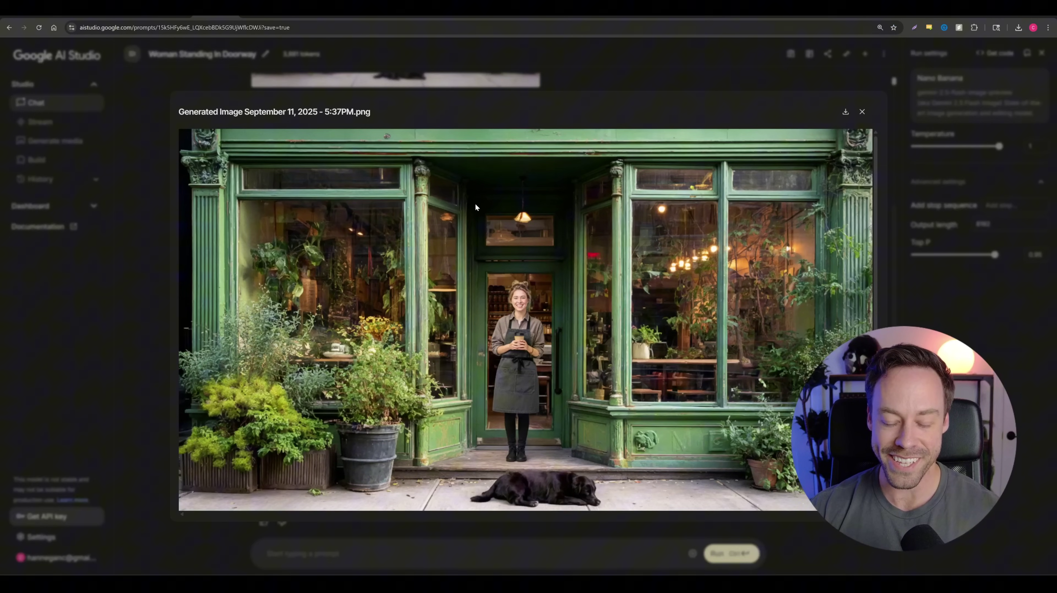
pyautogui.press('Escape')
pyautogui.scroll(1, 419, 165)
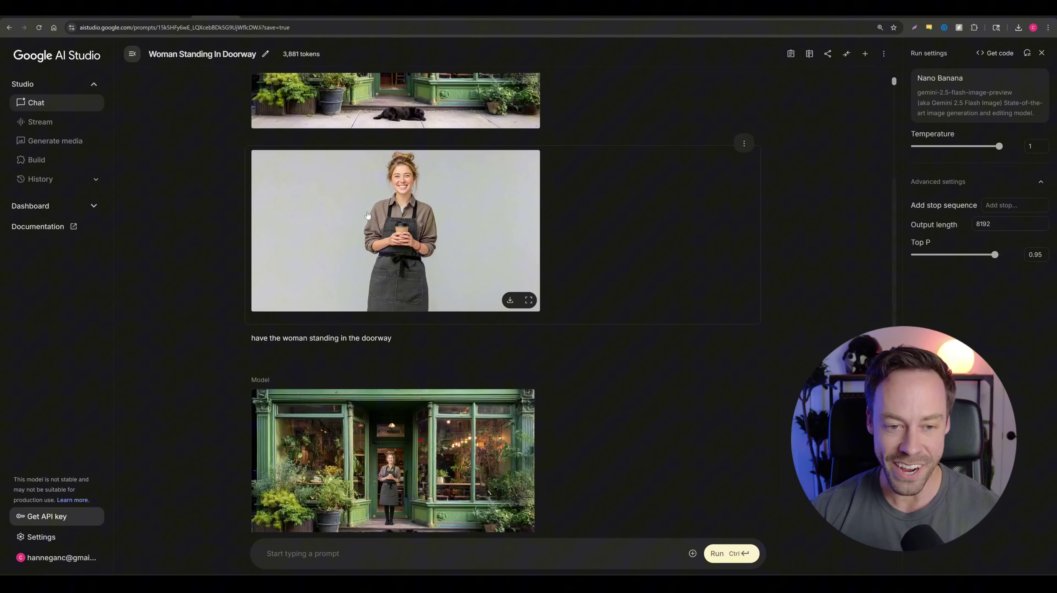
pyautogui.scroll(-1, 401, 274)
pyautogui.click(405, 430)
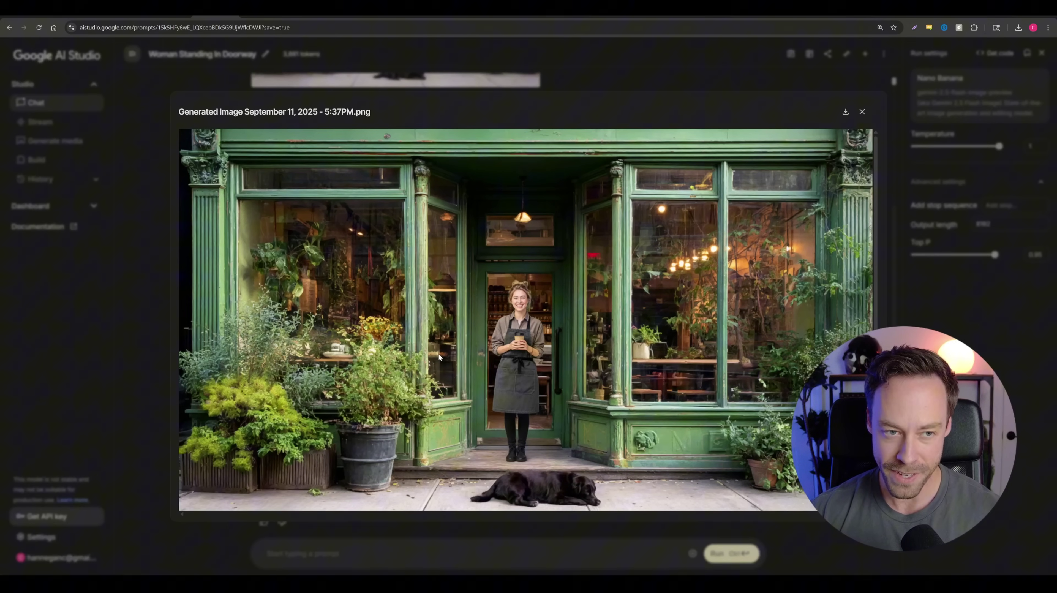
pyautogui.press('Escape')
pyautogui.scroll(3, 158, 357)
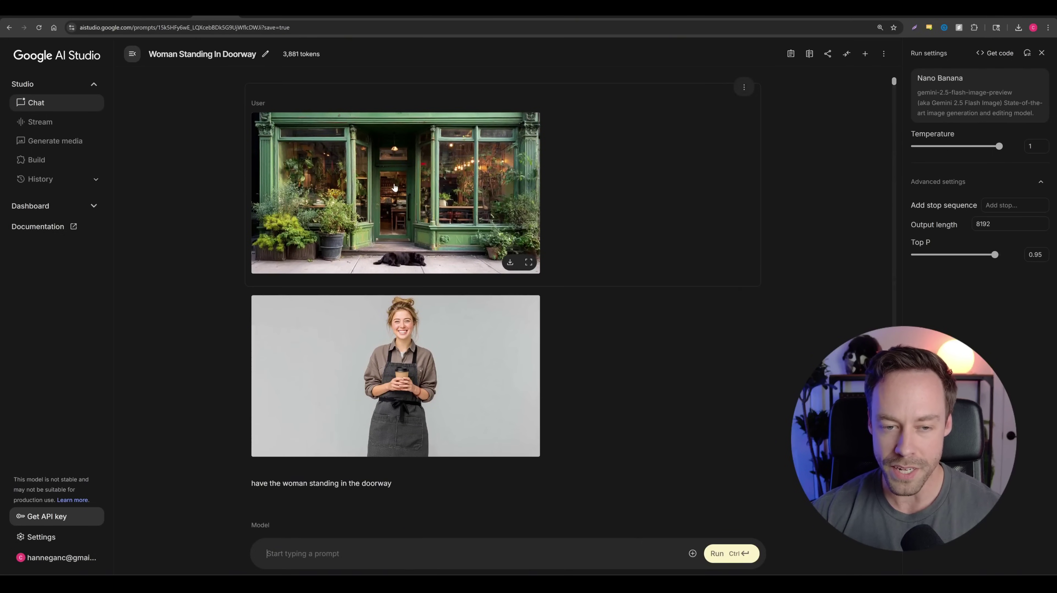
pyautogui.scroll(-4, 192, 394)
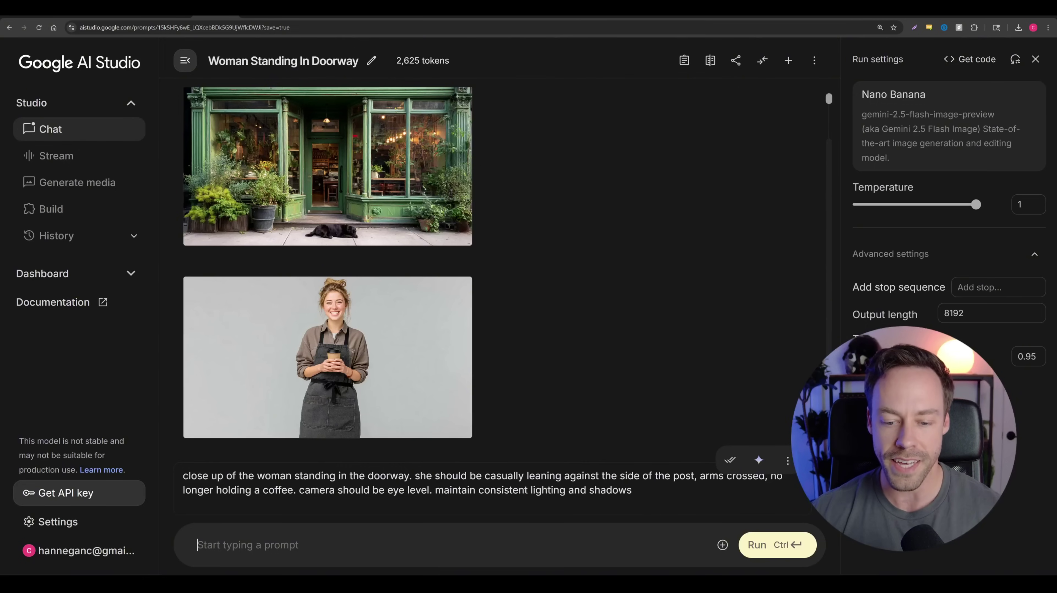
# Trim the lighting-and-shadows phrase from the prompt and rerun it for the arms-crossed close-up.
pyautogui.moveTo(434, 490); pyautogui.dragTo(632, 489)
pyautogui.click(564, 533)
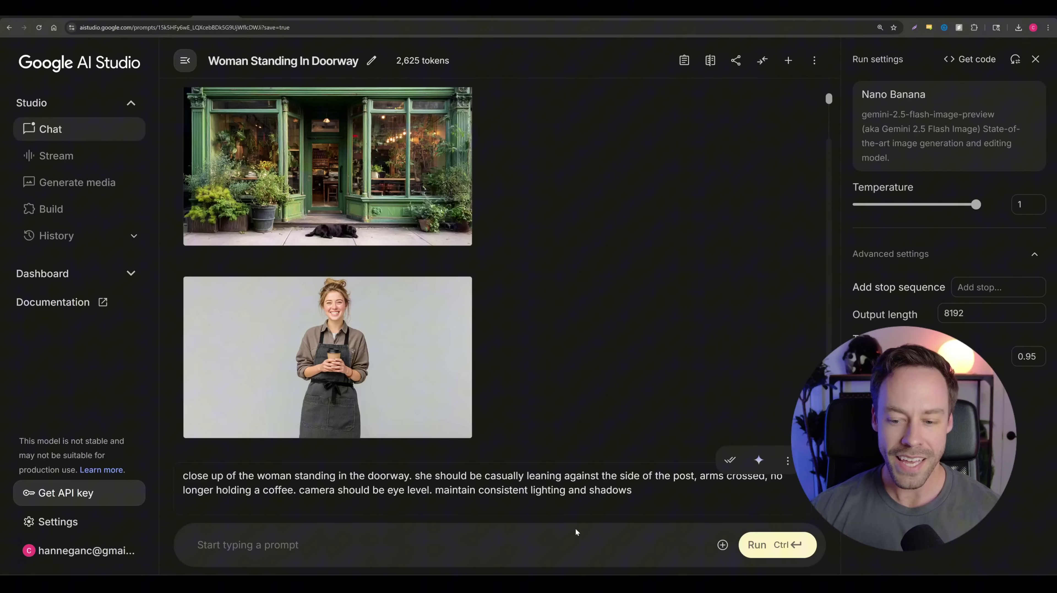
pyautogui.click(758, 459)
# Inspect the regenerated arms-crossed doorway image full size, still framed as a wide storefront shot.
pyautogui.click(361, 364)
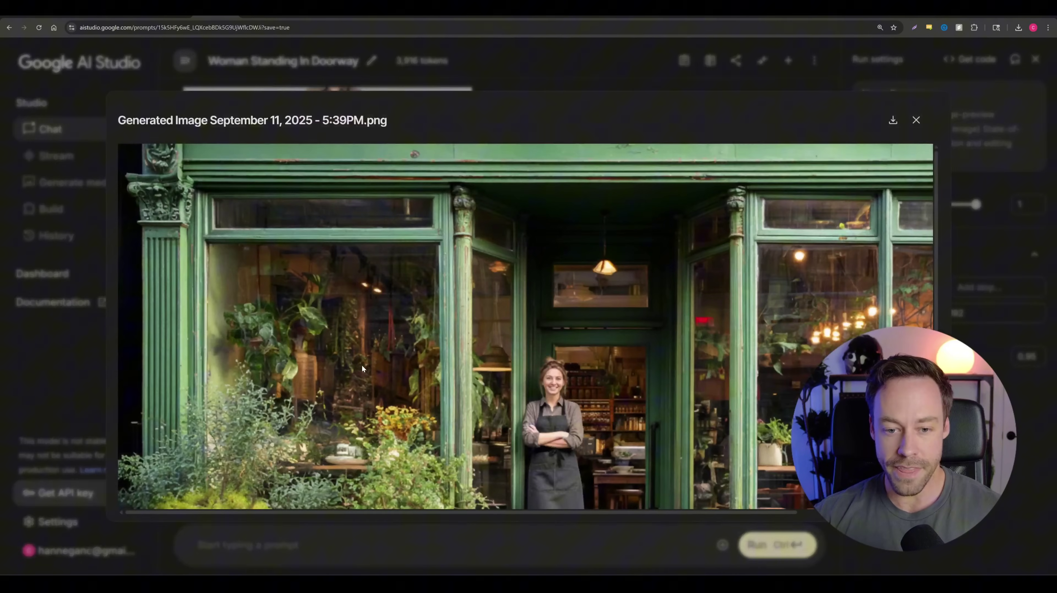
pyautogui.scroll(-4, 496, 358)
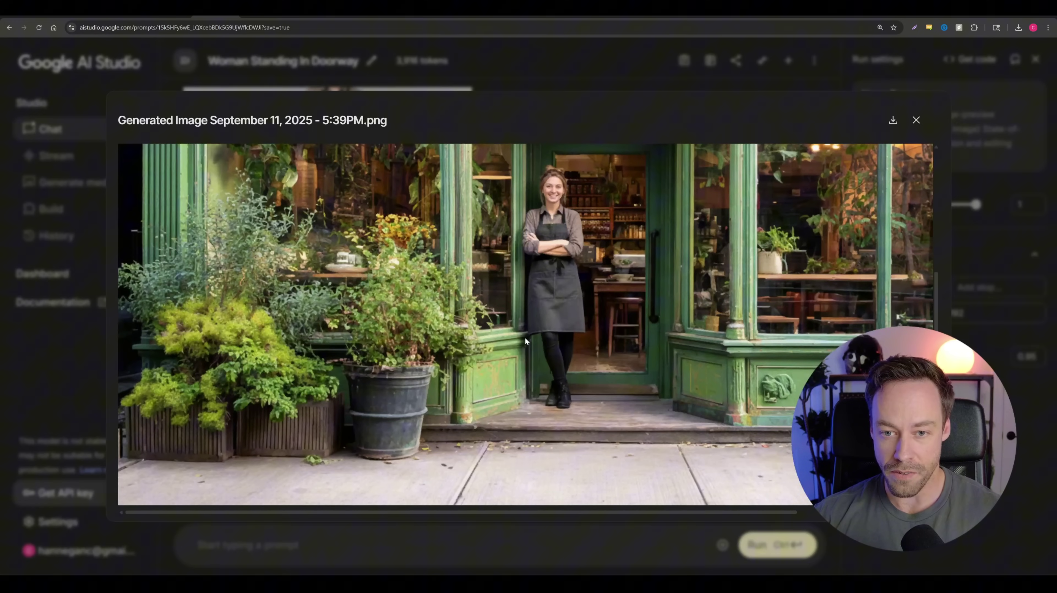
pyautogui.scroll(2, 531, 331)
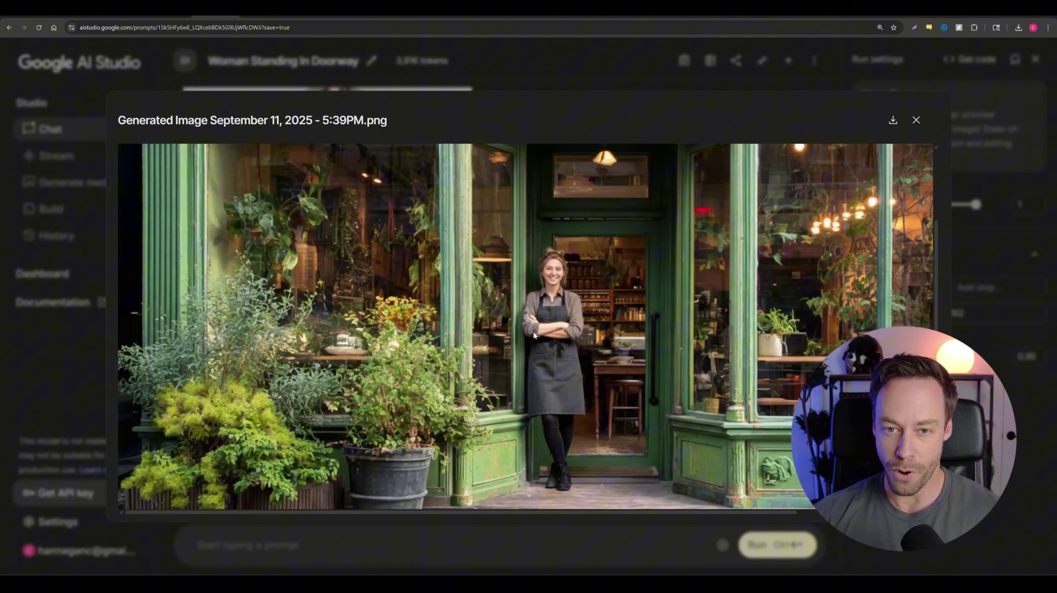
pyautogui.click(540, 71)
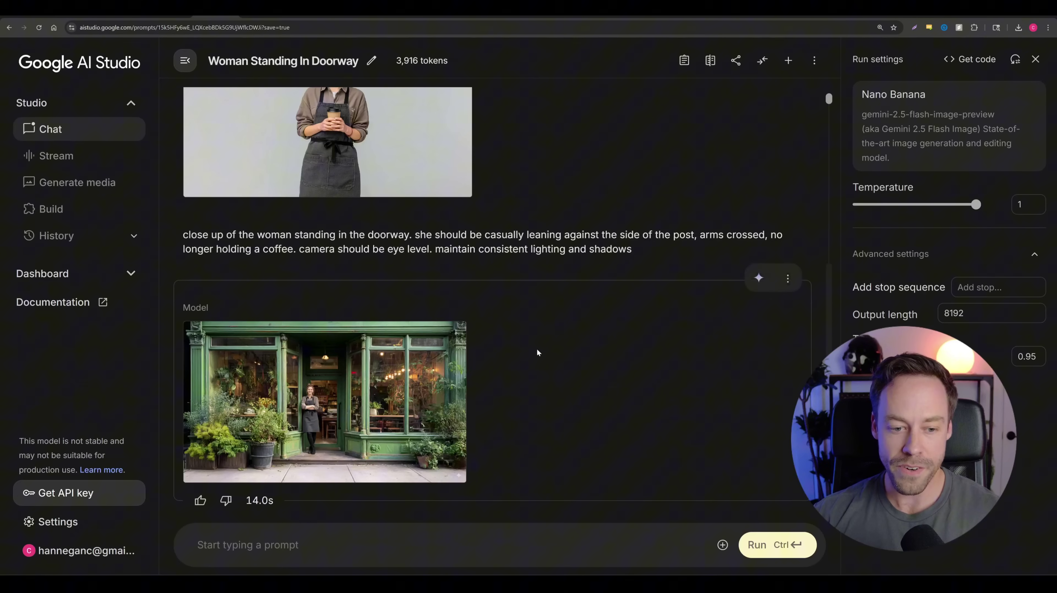
pyautogui.click(366, 425)
pyautogui.scroll(-2, 540, 341)
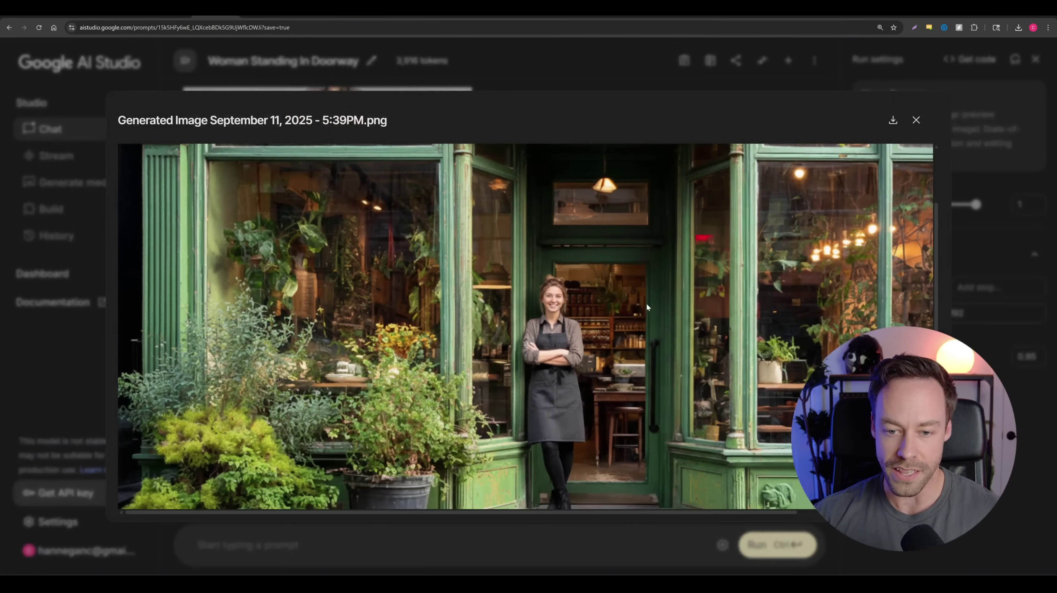
pyautogui.scroll(-2, 519, 268)
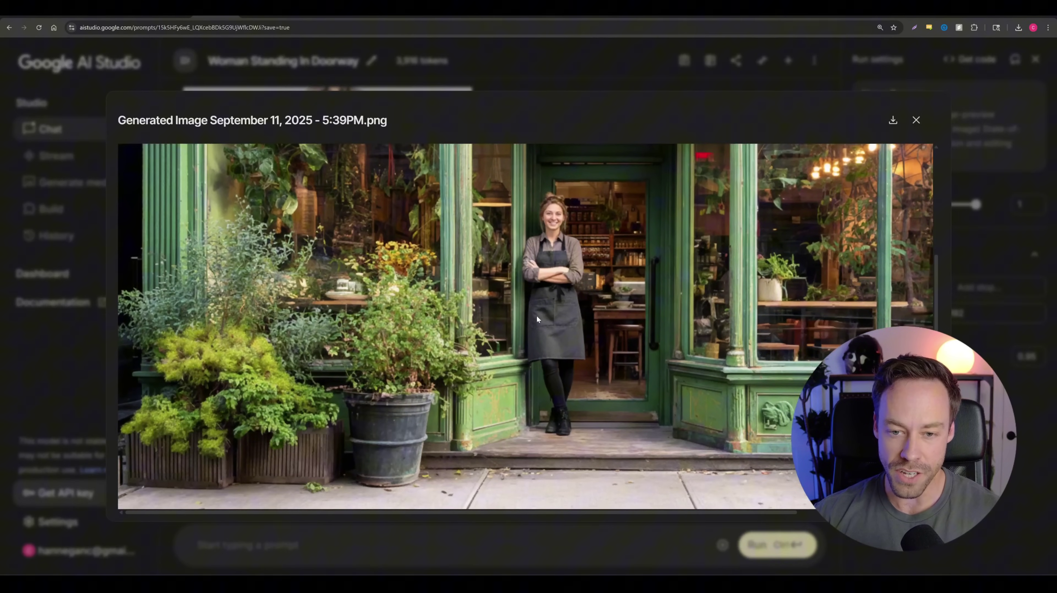
pyautogui.click(545, 70)
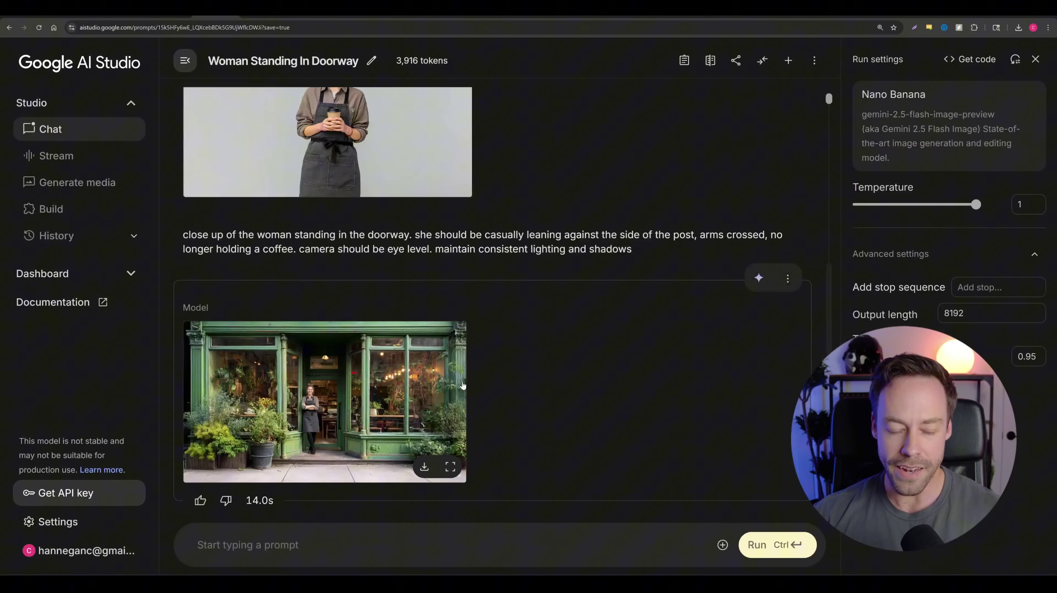
pyautogui.click(373, 397)
pyautogui.scroll(-2, 439, 374)
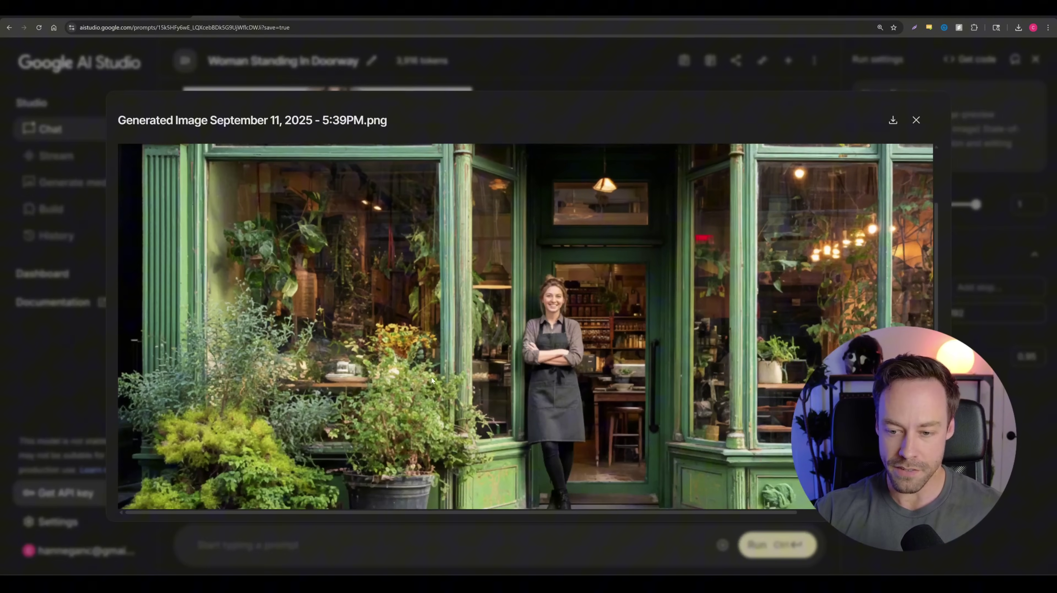
pyautogui.scroll(2, 440, 372)
pyautogui.click(528, 69)
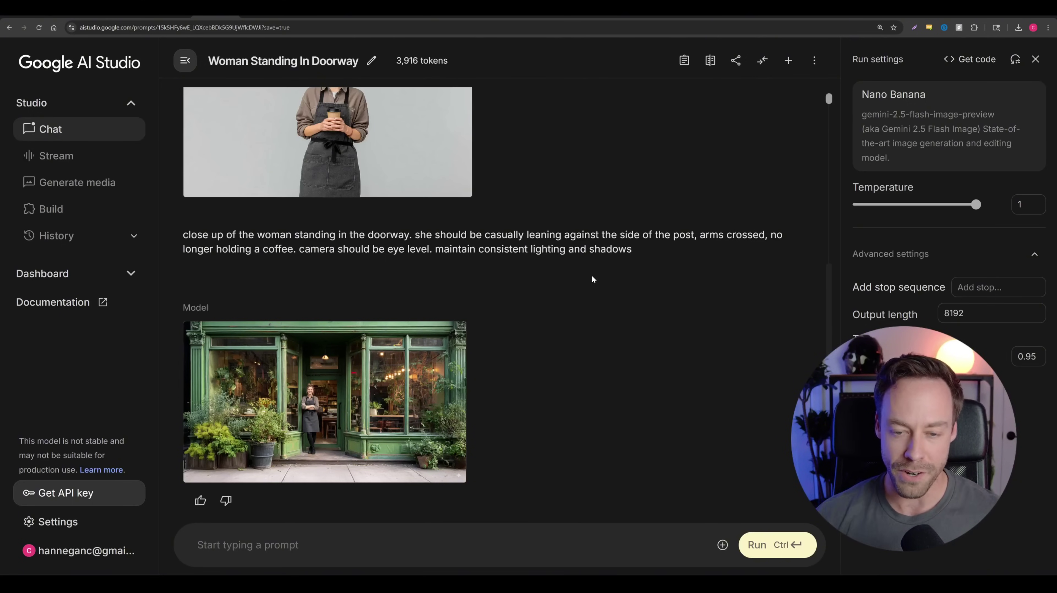
# Copy the doorway storefront image and paste it into a fresh chat for the branding prompt.
pyautogui.click(459, 331)
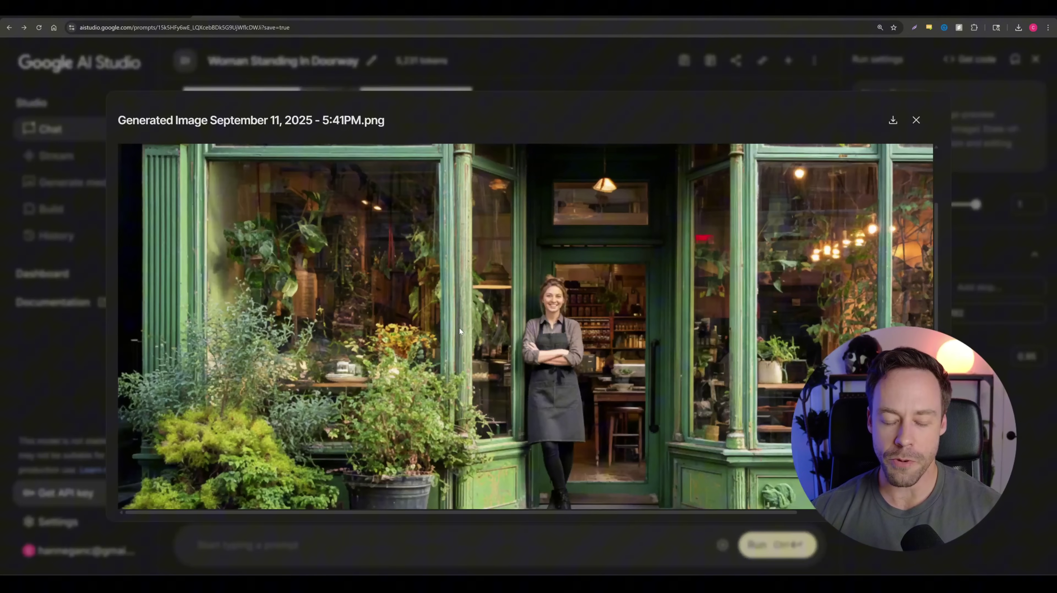
pyautogui.rightClick(504, 320)
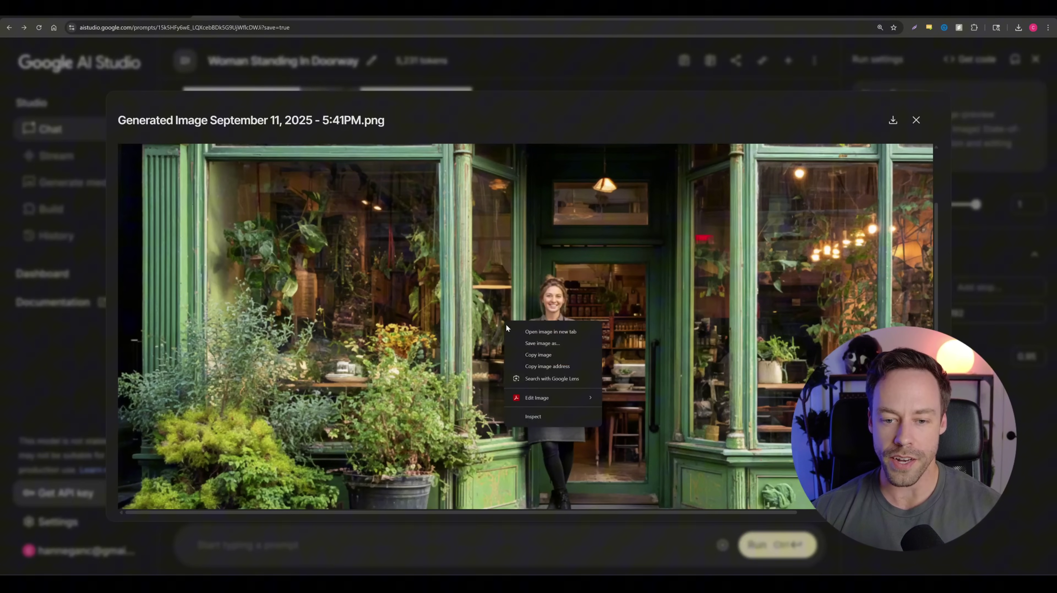
pyautogui.click(548, 354)
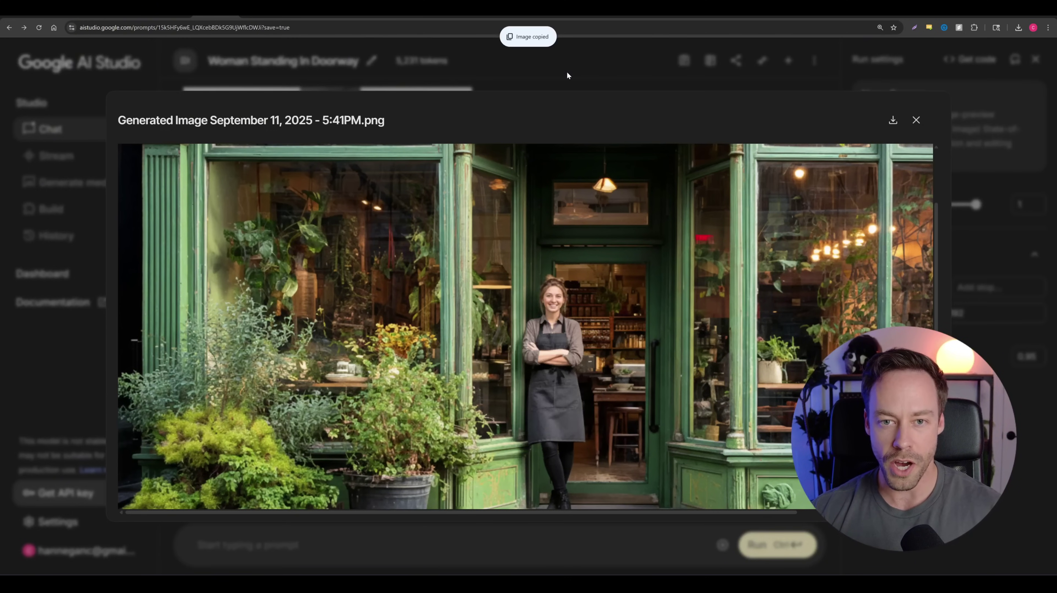
pyautogui.press('Escape')
pyautogui.click(82, 129)
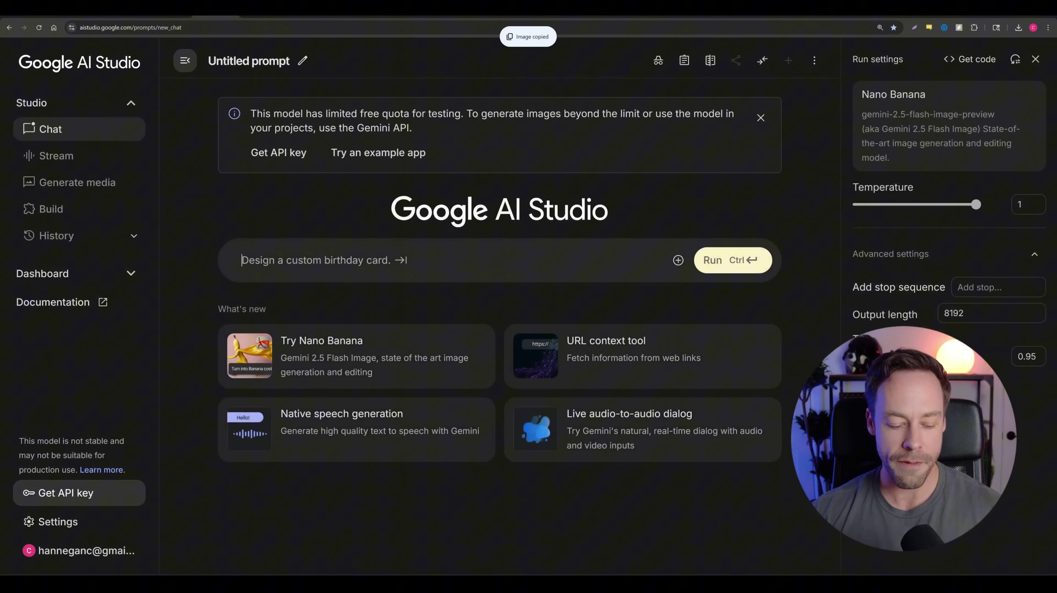
pyautogui.hotkey('ctrl', 'v')
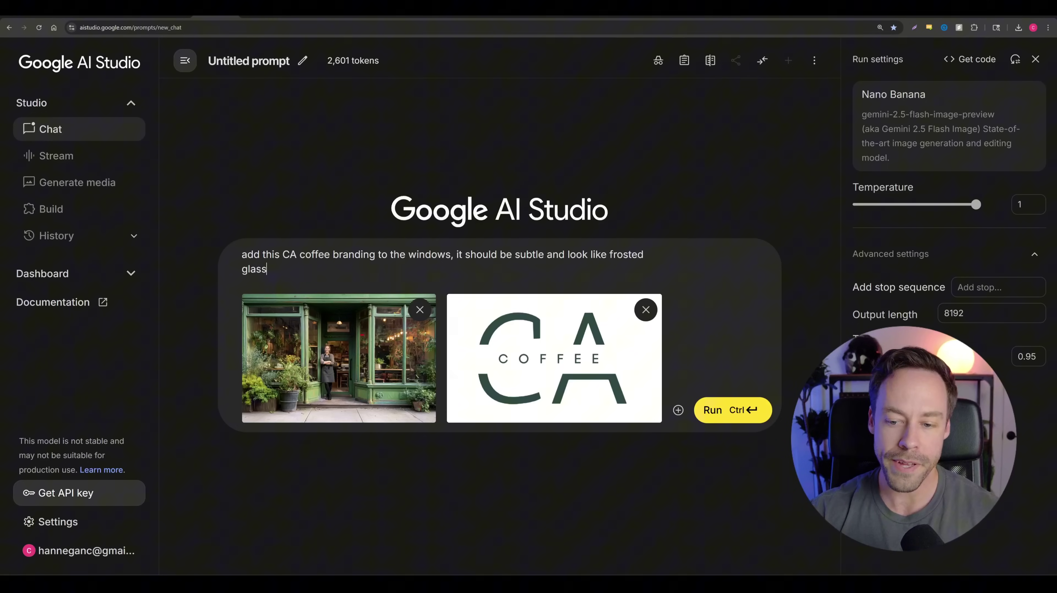
# Generate the storefront with frosted CA Coffee window branding and review it full size.
pyautogui.click(712, 409)
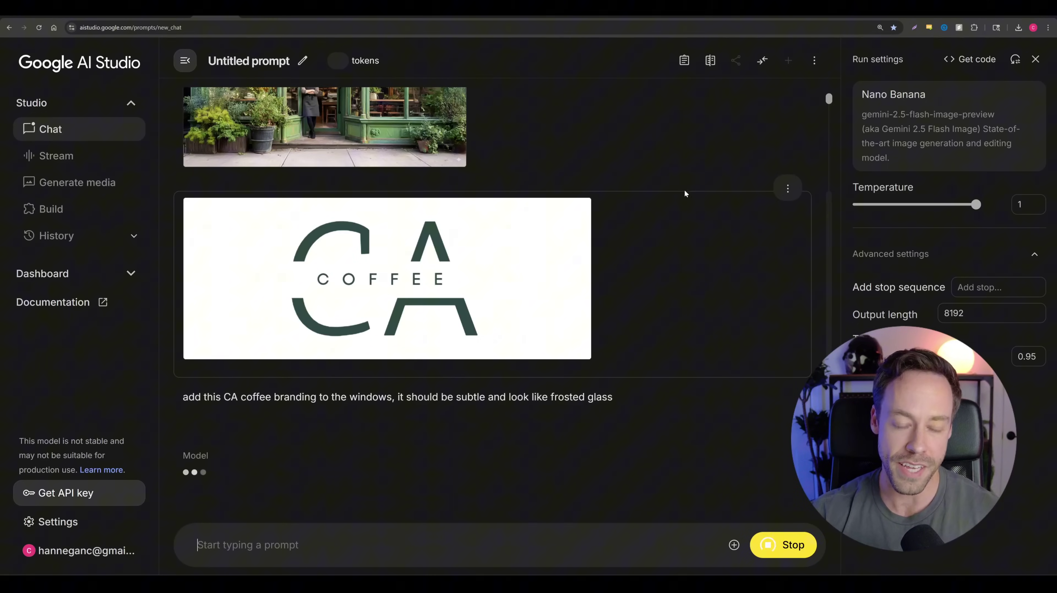
pyautogui.scroll(3, 680, 257)
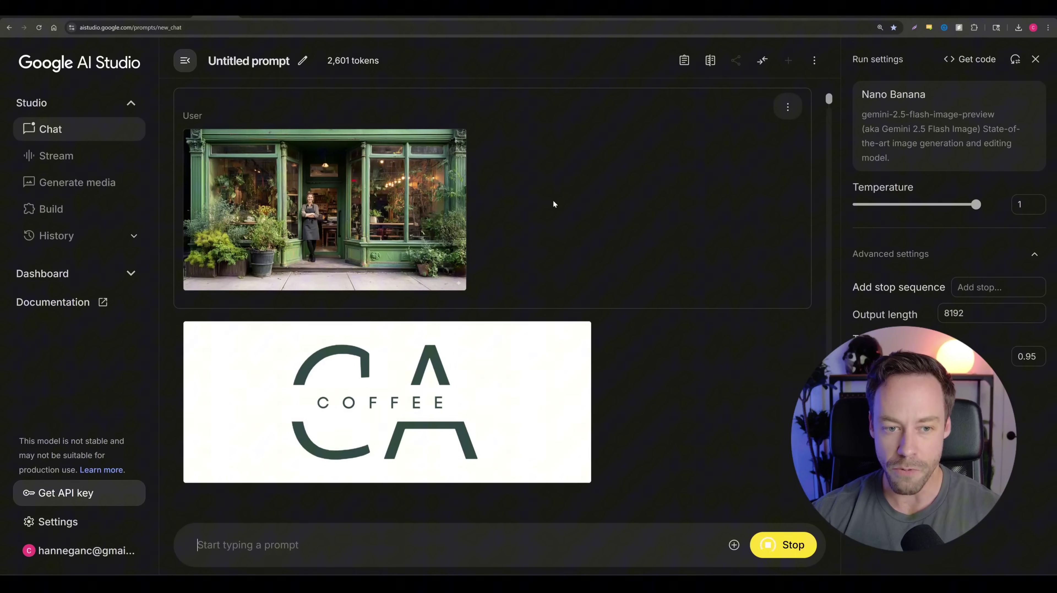
pyautogui.scroll(-1, 495, 192)
pyautogui.scroll(1, 499, 190)
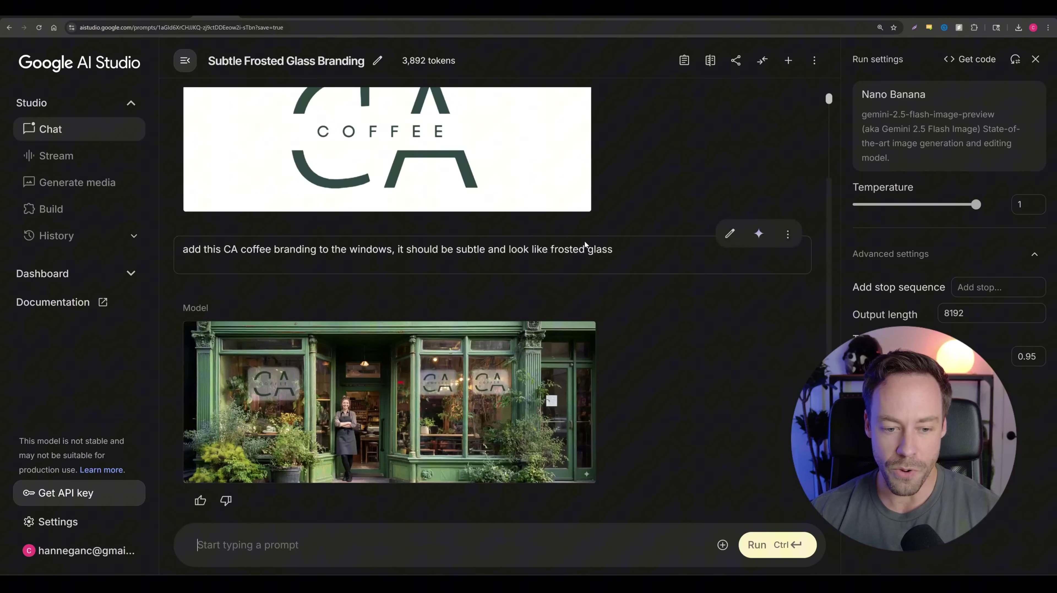
pyautogui.click(401, 379)
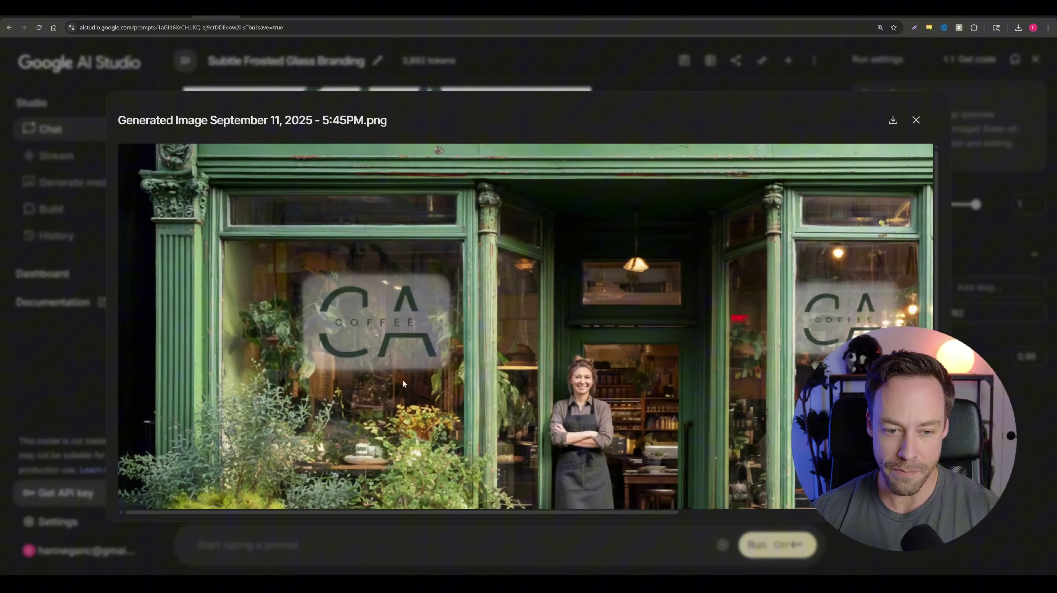
pyautogui.scroll(-3, 377, 355)
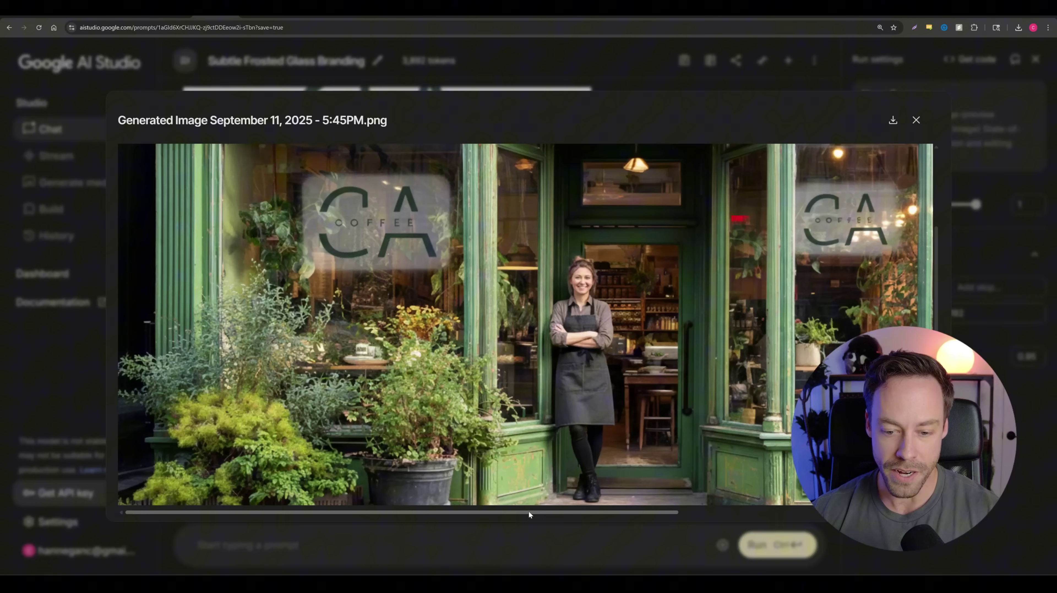
pyautogui.moveTo(529, 512)
pyautogui.mouseDown()
pyautogui.moveTo(781, 505)
pyautogui.moveTo(521, 504)
pyautogui.mouseUp()
pyautogui.click(550, 66)
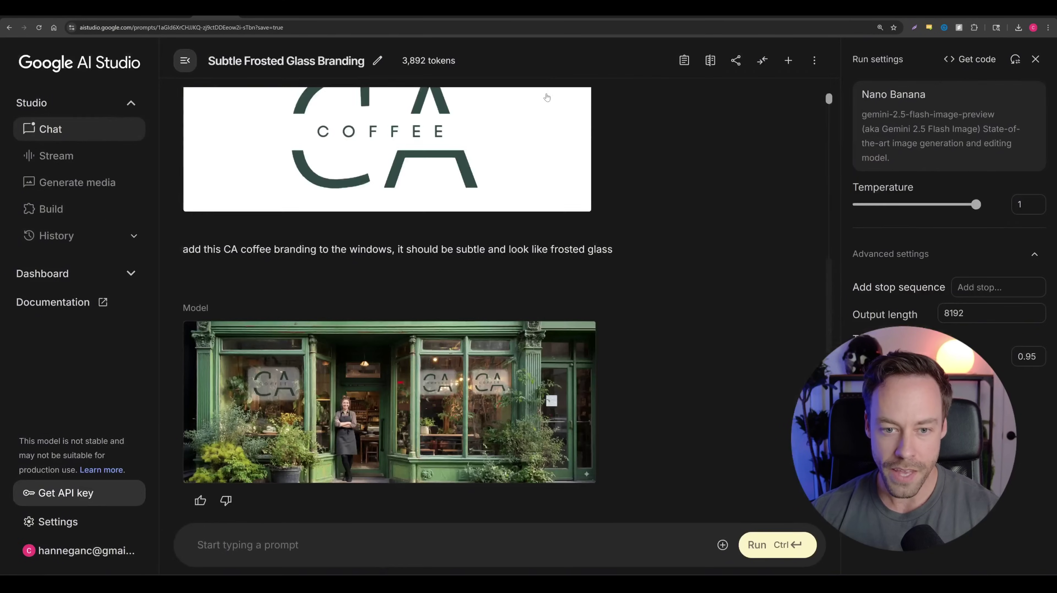
# Start a new chat holding the CA Coffee logo and storefront images.
pyautogui.scroll(5, 524, 321)
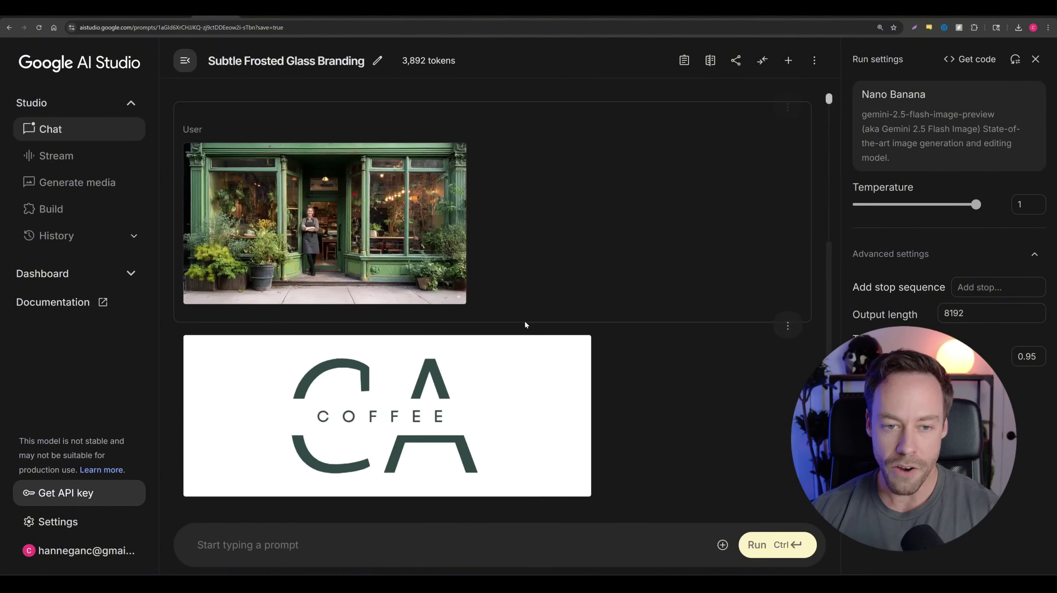
pyautogui.click(75, 127)
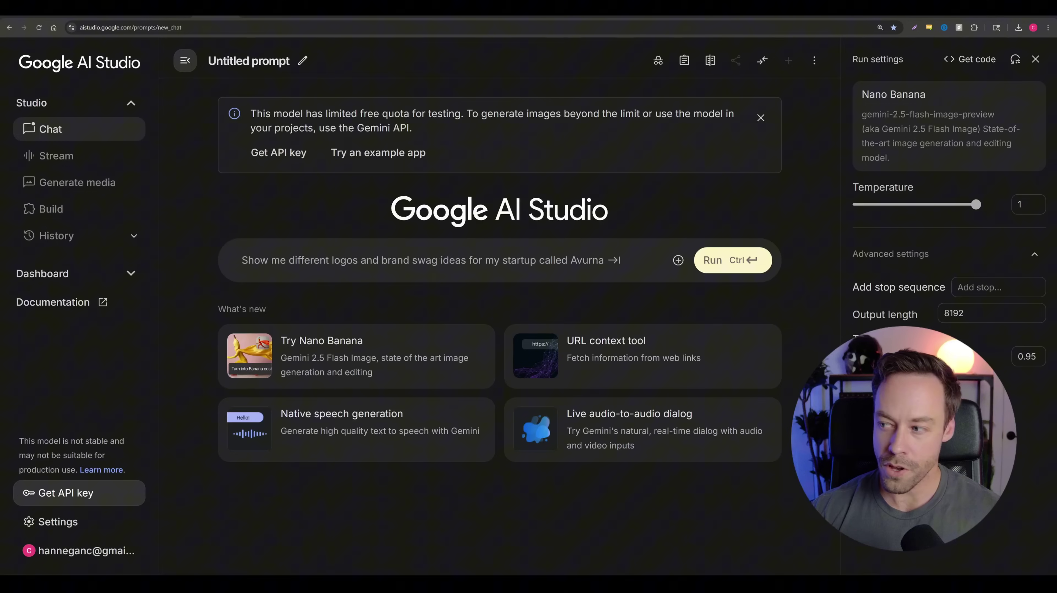
pyautogui.hotkey('ctrl', 'v')
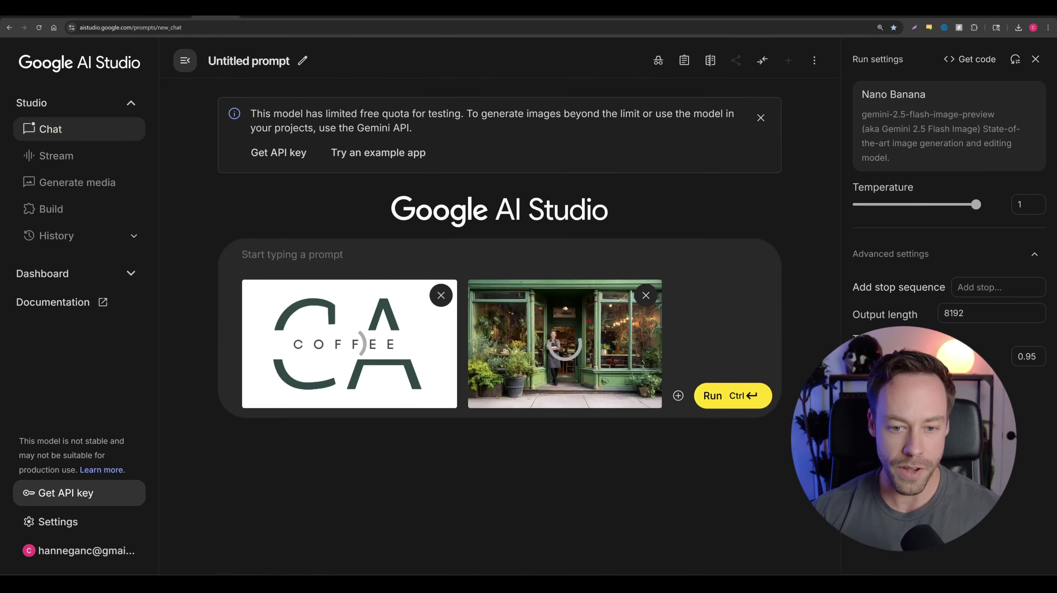
# Prompt 'add the branding to the windows' and review the white CA COFFEE window logos full size.
pyautogui.write('add ')
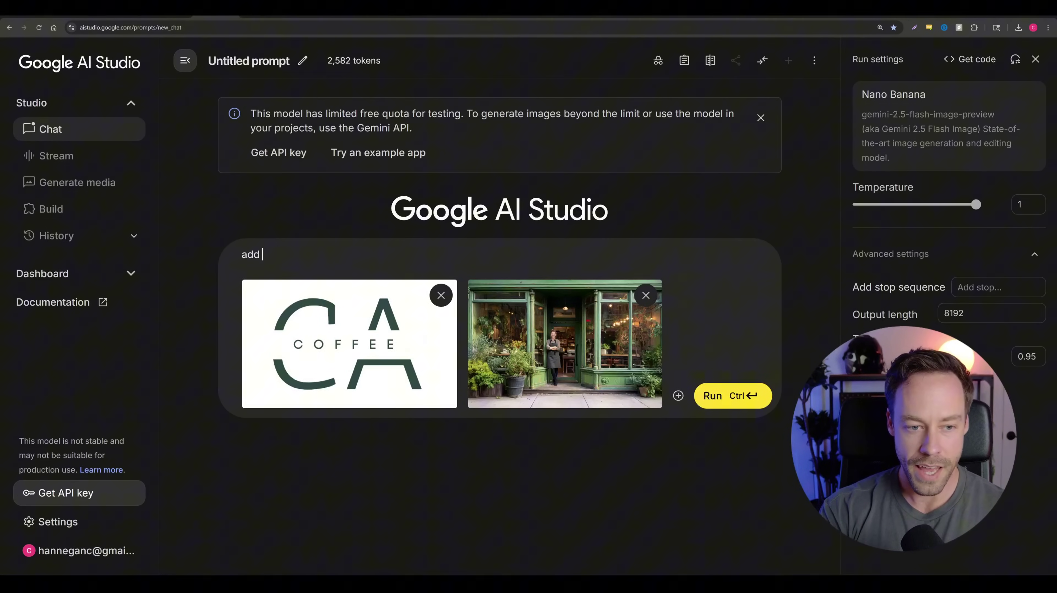
pyautogui.write('the branding to the windows')
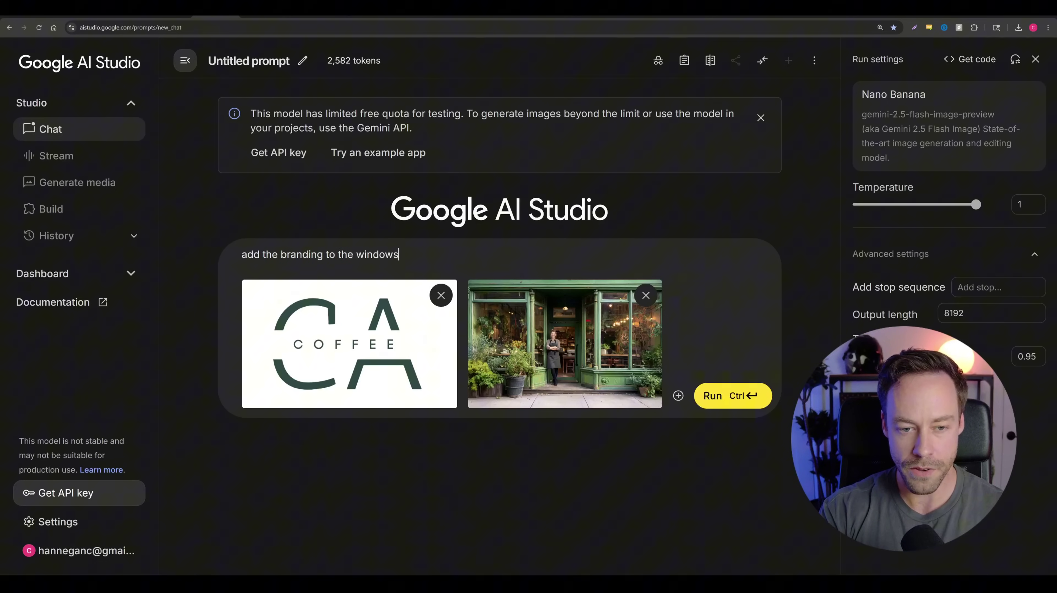
pyautogui.hotkey('ctrl', 'Return')
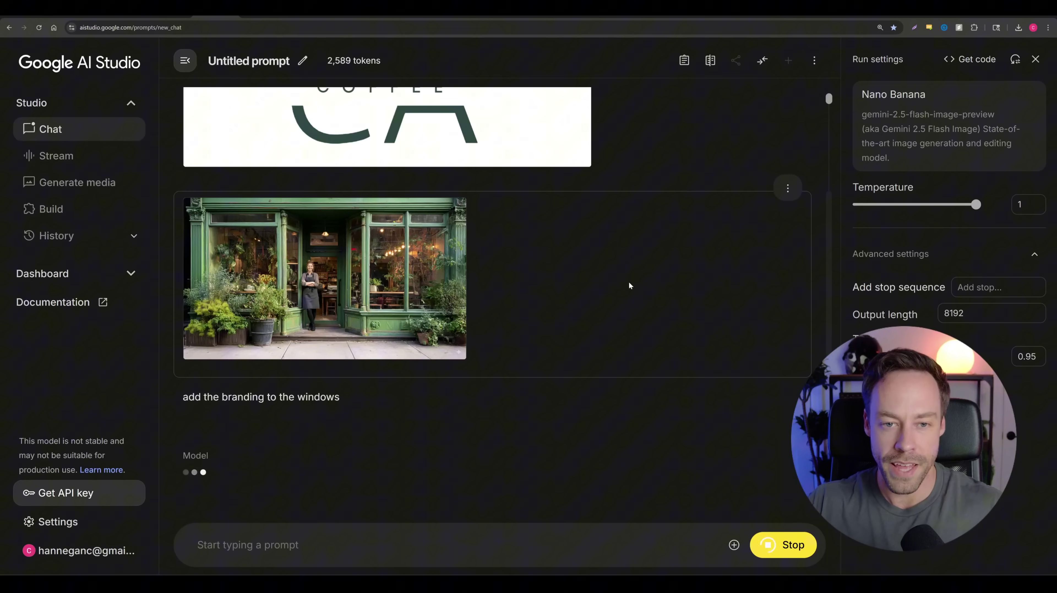
pyautogui.click(376, 322)
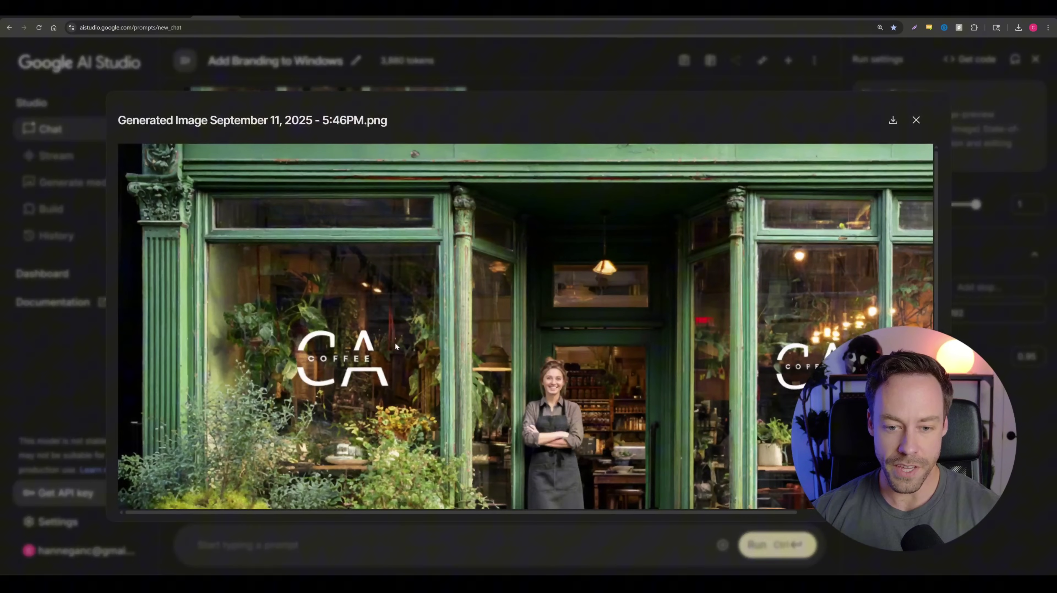
pyautogui.scroll(-2, 712, 206)
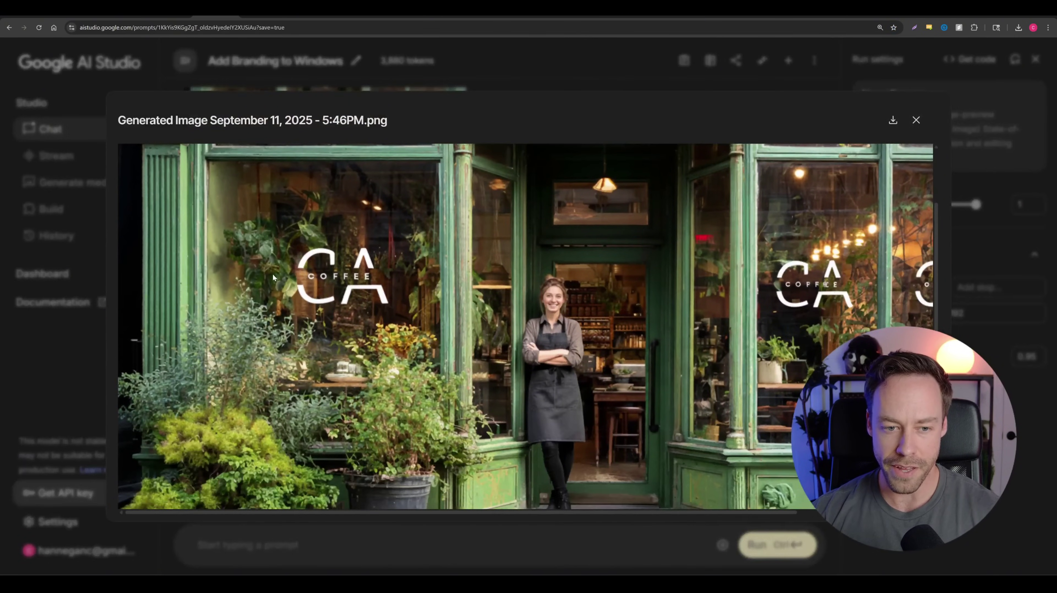
pyautogui.scroll(2, 424, 261)
pyautogui.click(535, 72)
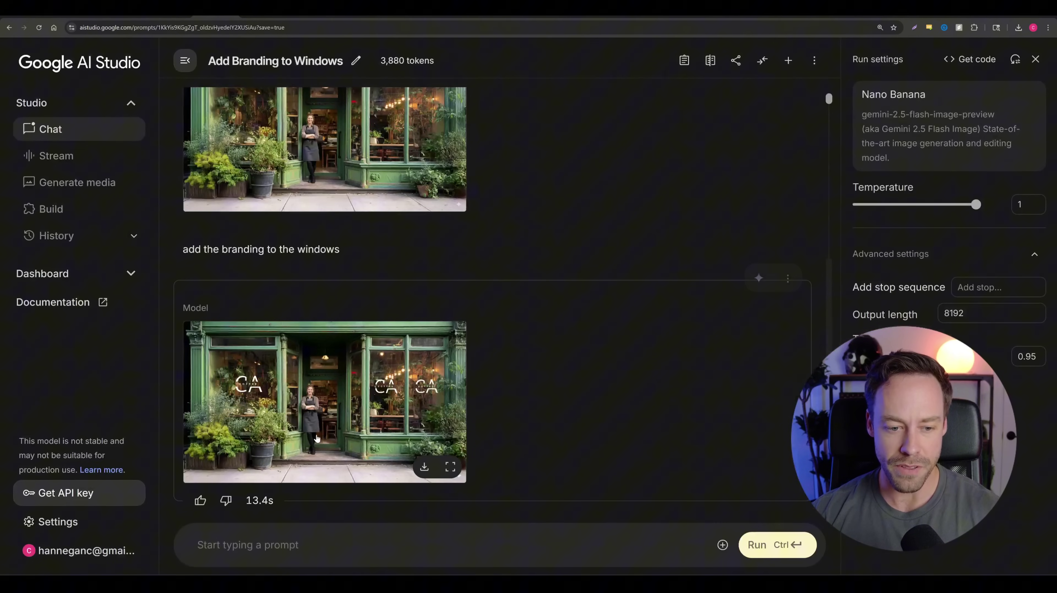
pyautogui.click(345, 544)
# Request 'make the branding more subtle / see through' to soften the window logos.
pyautogui.write('make ')
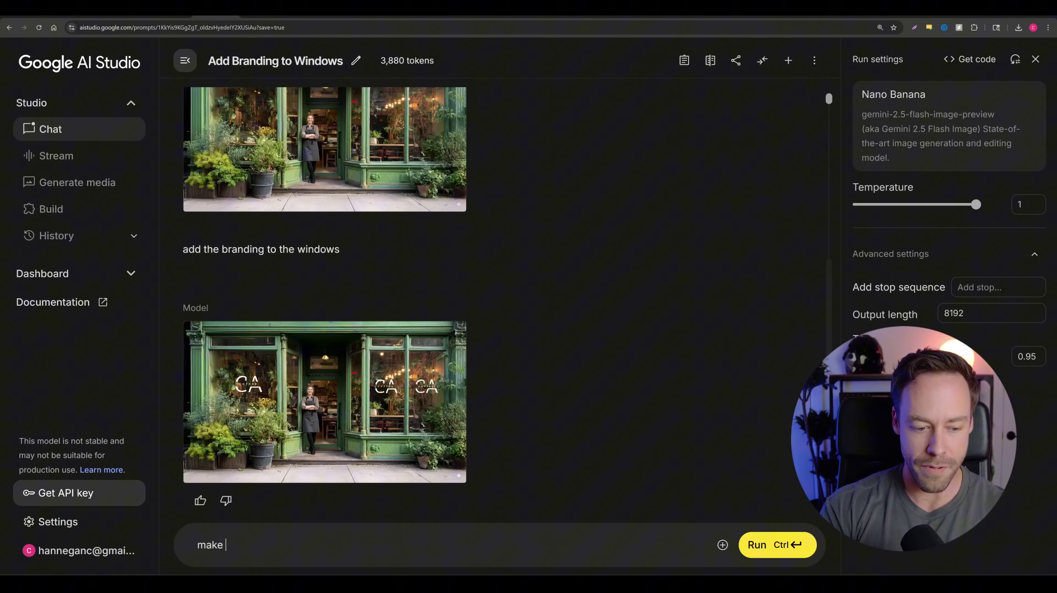
pyautogui.write('the branding more s')
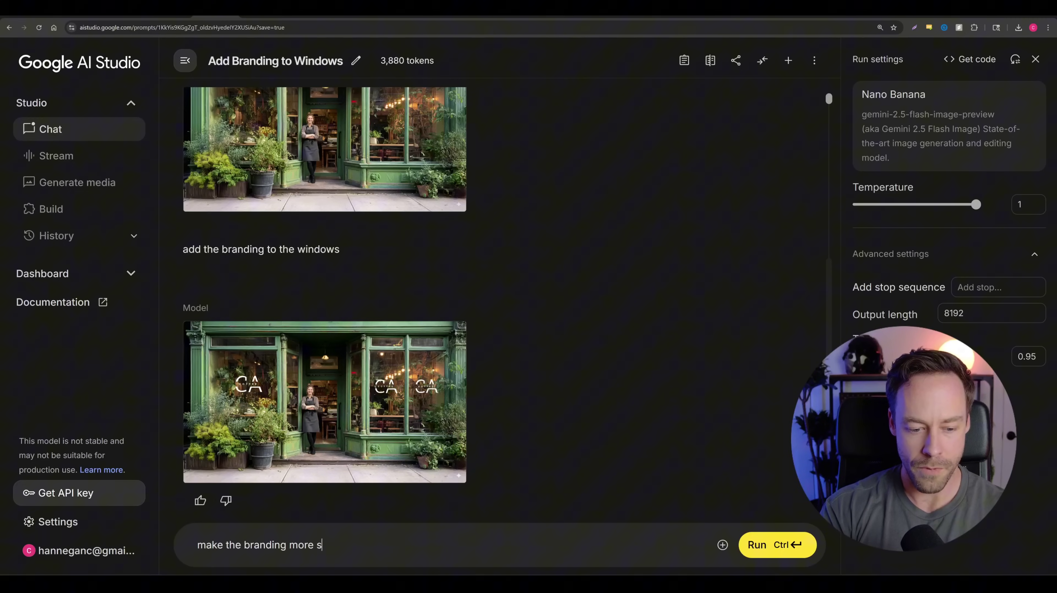
pyautogui.write('ublte / see through')
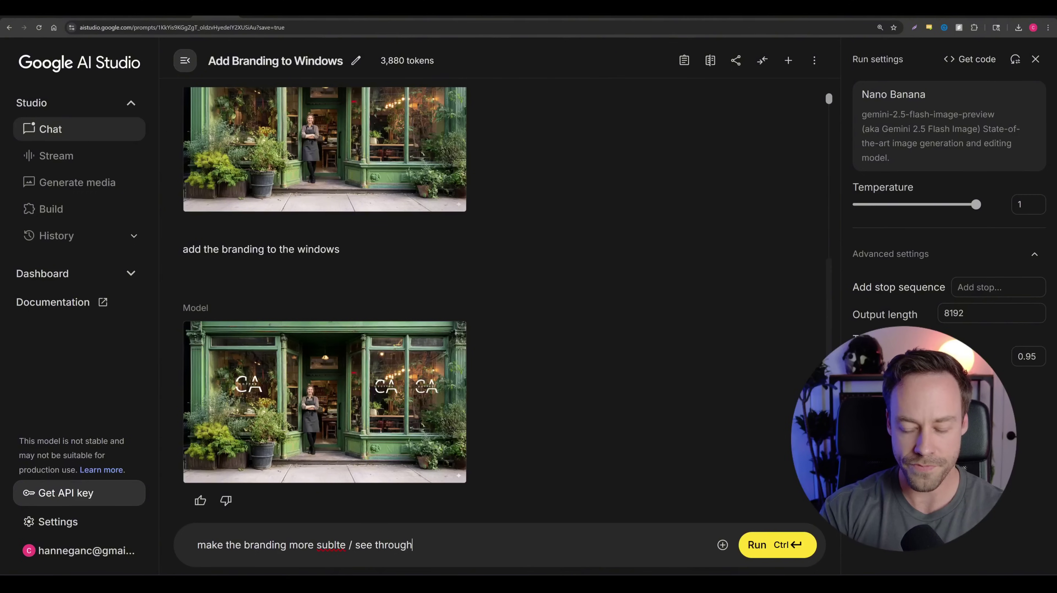
pyautogui.hotkey('ctrl', 'Return')
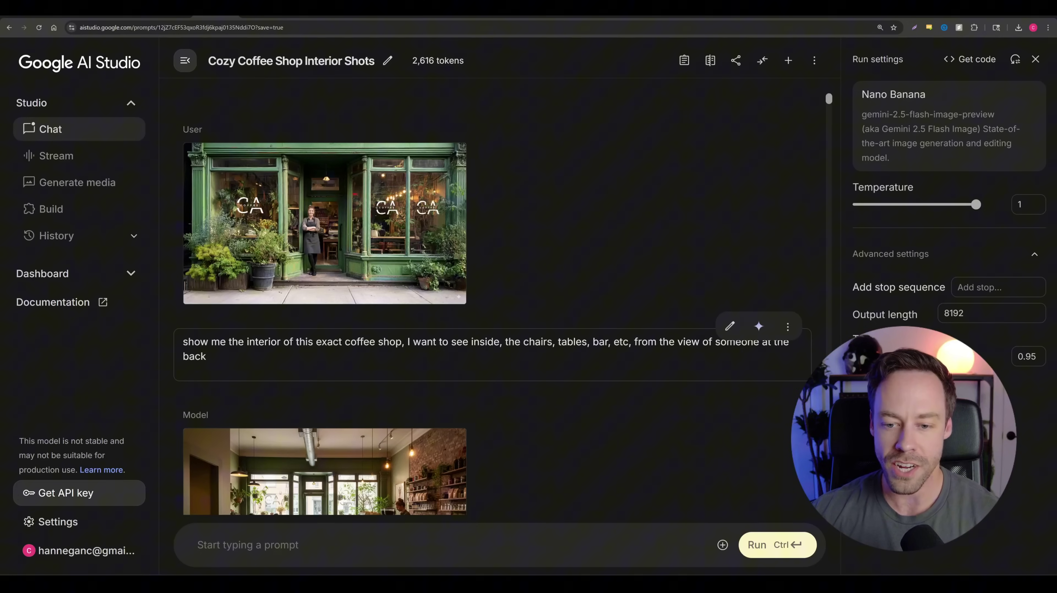
# Scroll to the generated café interior shot and inspect it full size.
pyautogui.scroll(-1, 502, 228)
pyautogui.scroll(-3, 500, 216)
pyautogui.click(394, 373)
pyautogui.scroll(-3, 429, 342)
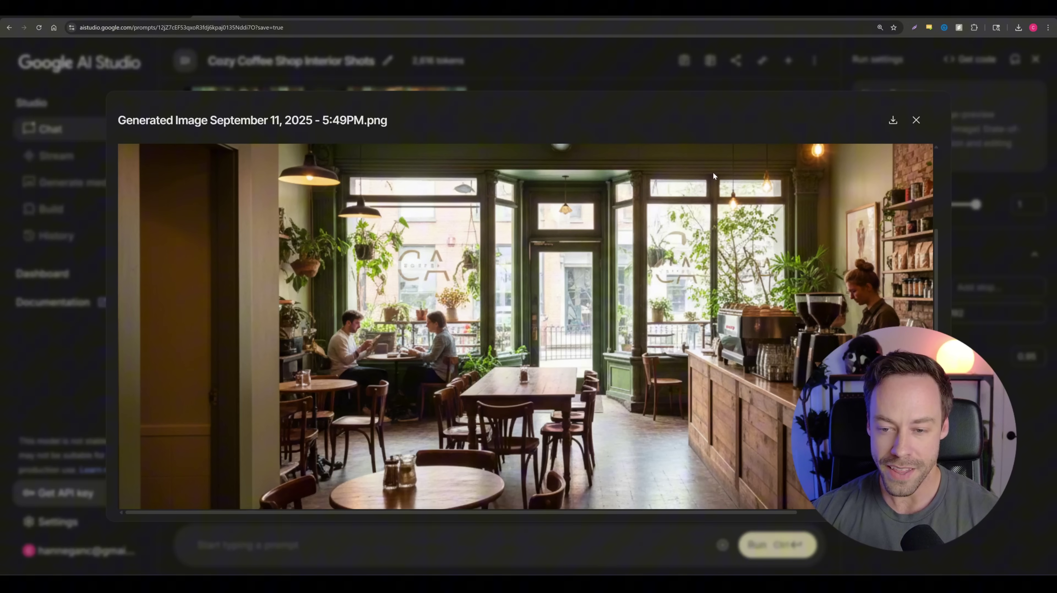
pyautogui.scroll(-2, 690, 280)
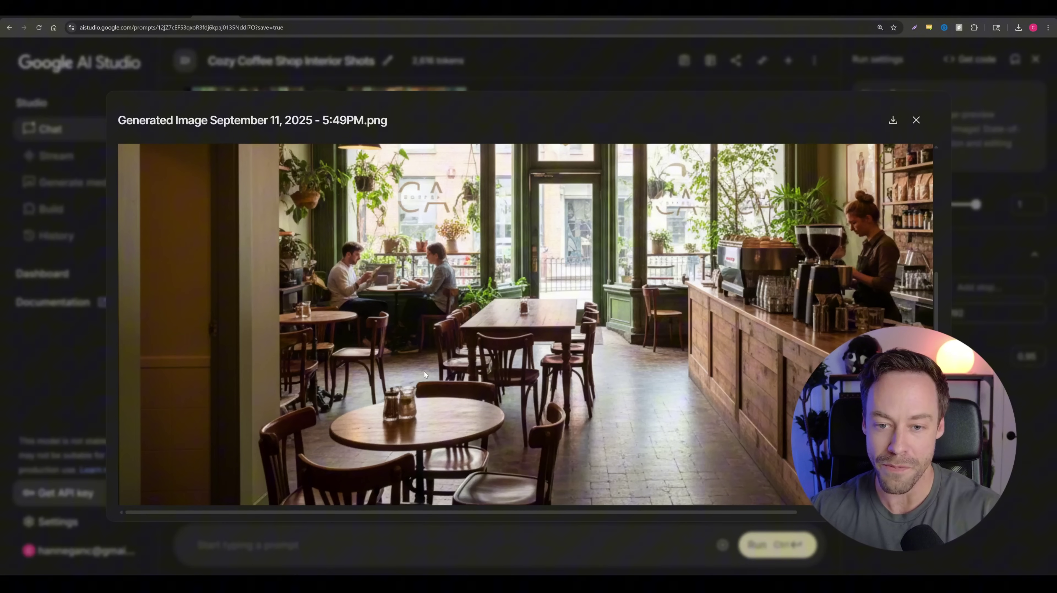
pyautogui.scroll(1, 818, 274)
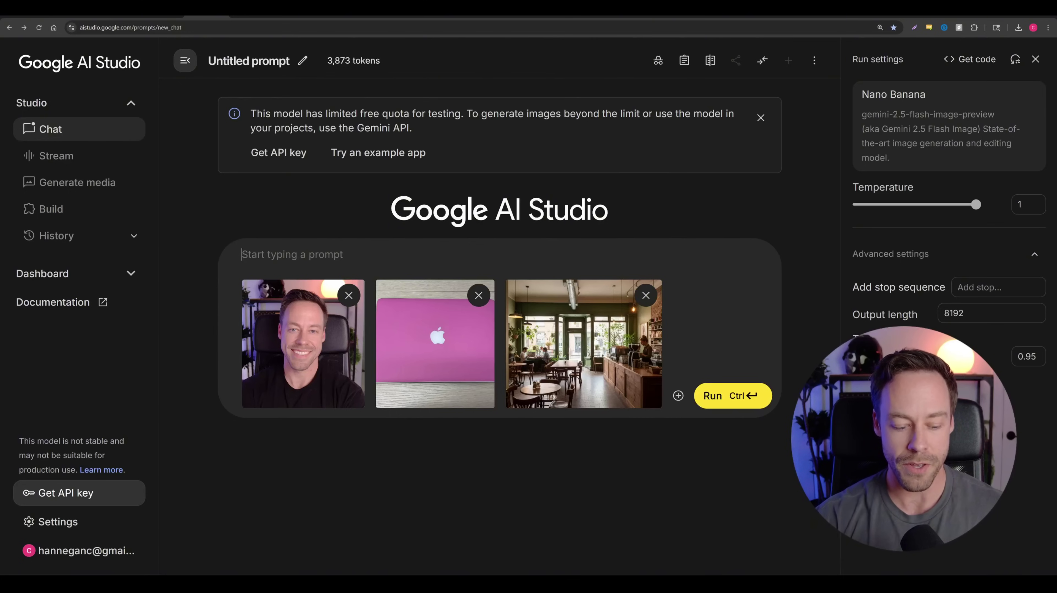
# Prompt 'show the man sitting in the coffee shop with that pink laptop' and view the result full size.
pyautogui.write('show the man sitting in the coffee shop with that pink laptop')
pyautogui.press('BackSpace')
pyautogui.press('BackSpace')
pyautogui.write('op')
pyautogui.hotkey('ctrl', 'Return')
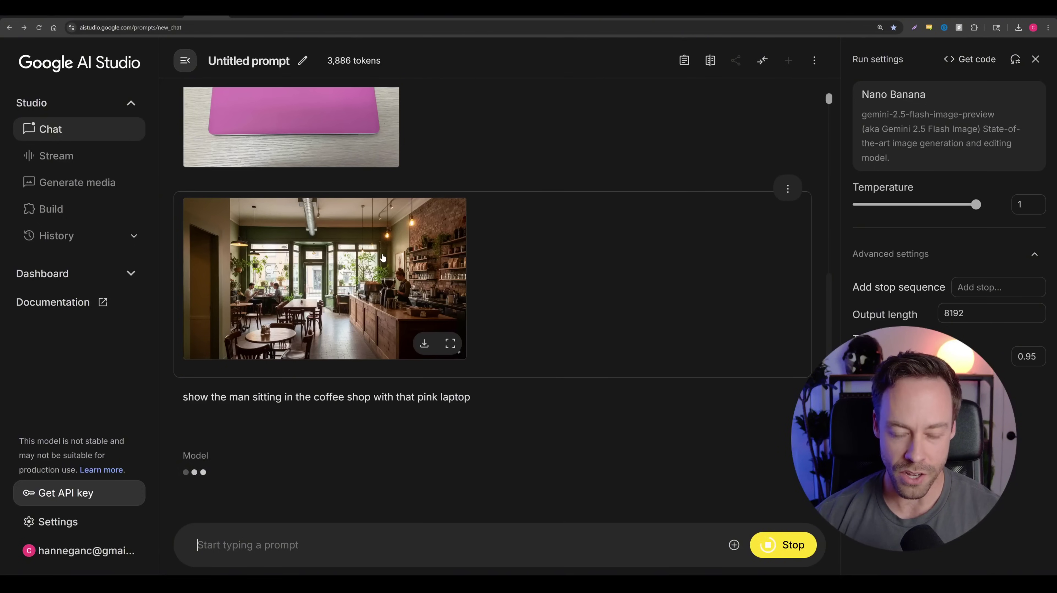
pyautogui.click(357, 367)
pyautogui.scroll(-5, 361, 367)
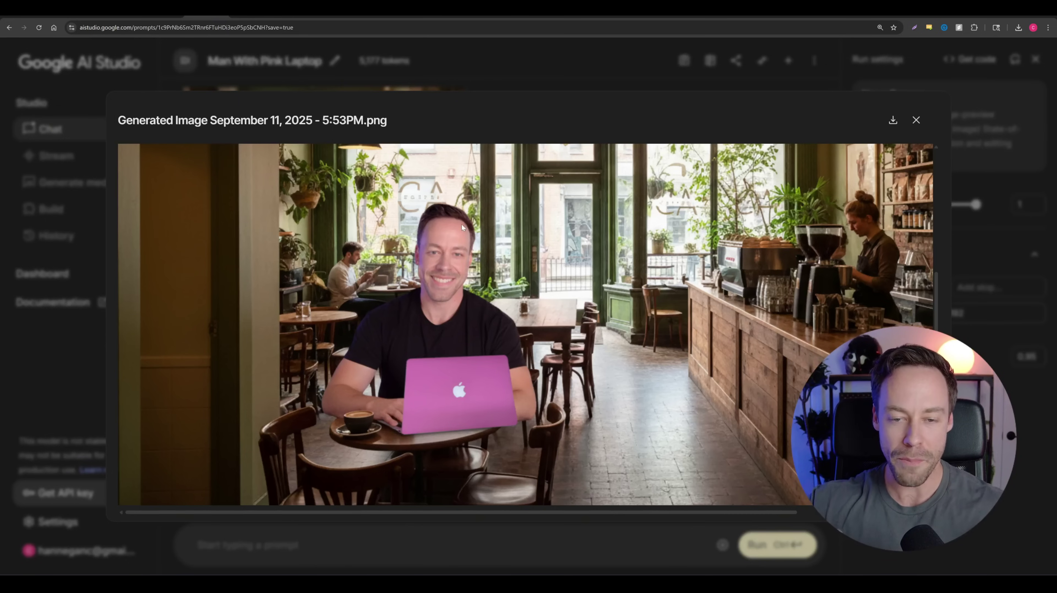
pyautogui.press('Escape')
pyautogui.scroll(5, 327, 207)
pyautogui.scroll(4, 326, 208)
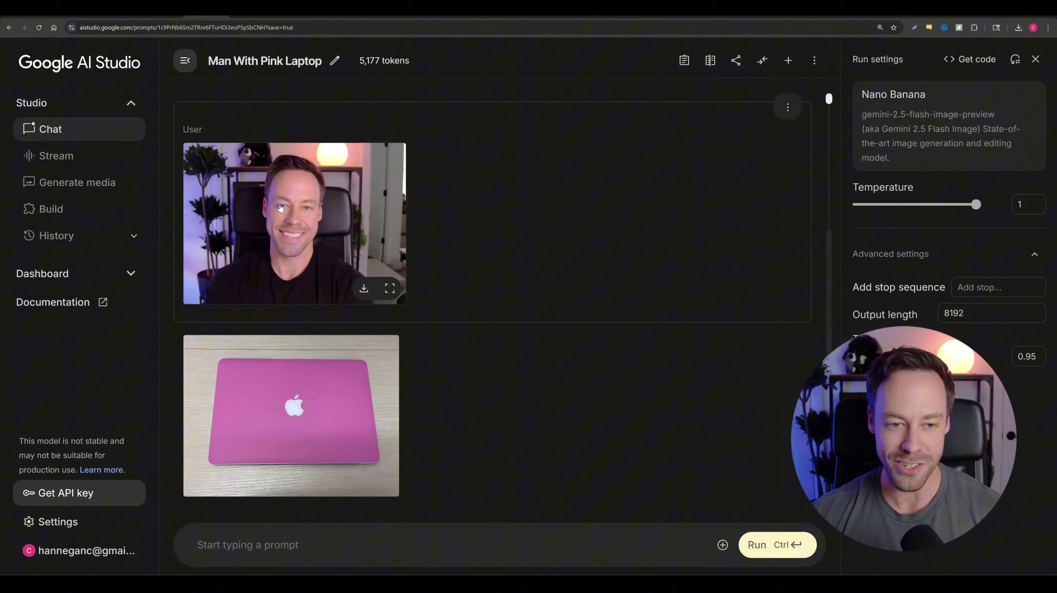
pyautogui.scroll(-6, 293, 387)
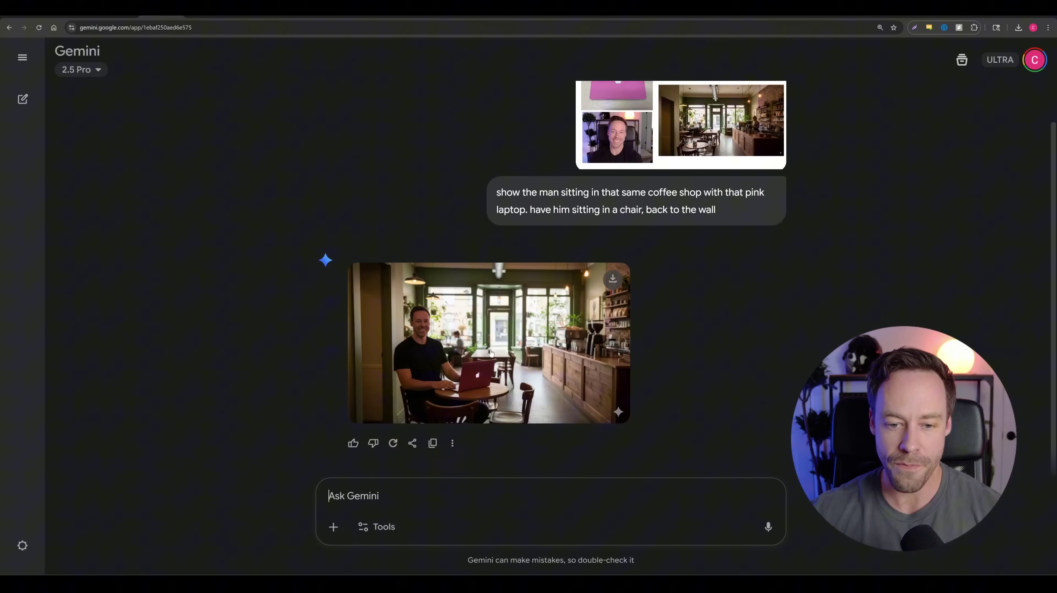
# View the generated man-with-pink-laptop café image full screen, then return to the chat.
pyautogui.click(490, 351)
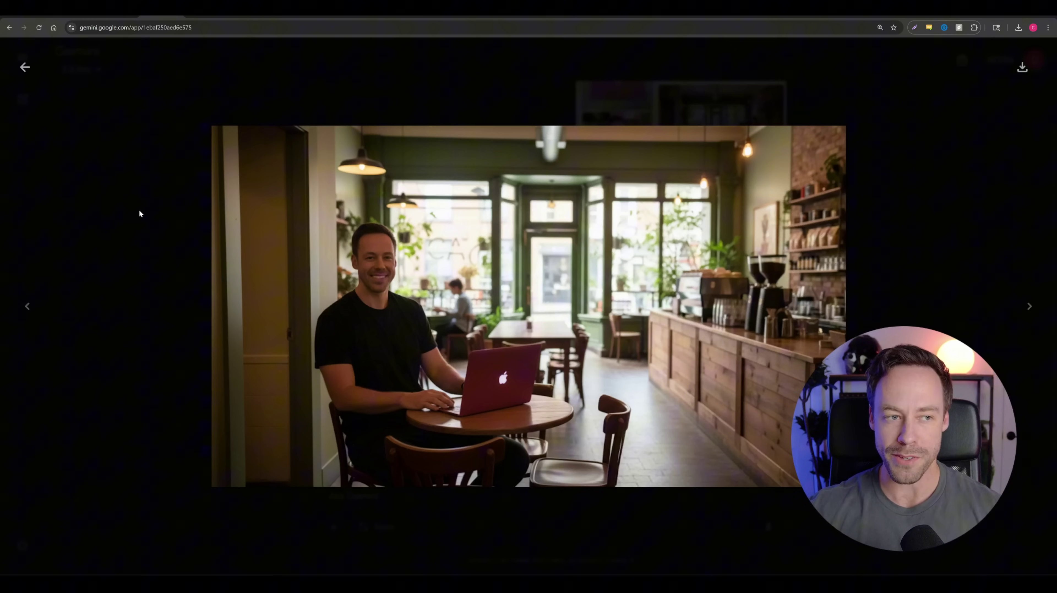
pyautogui.click(24, 66)
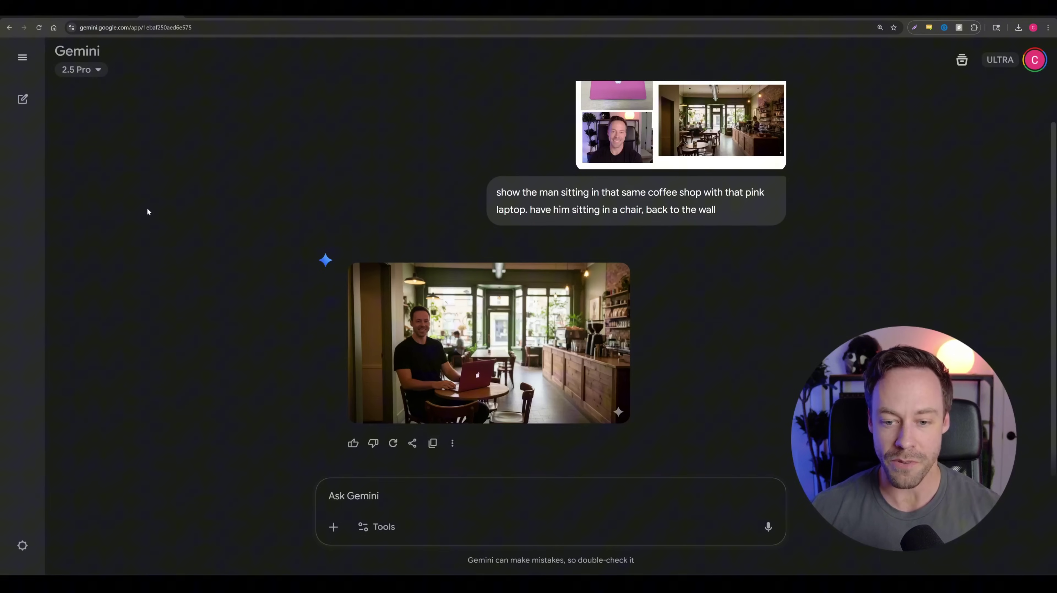
pyautogui.moveTo(522, 362)
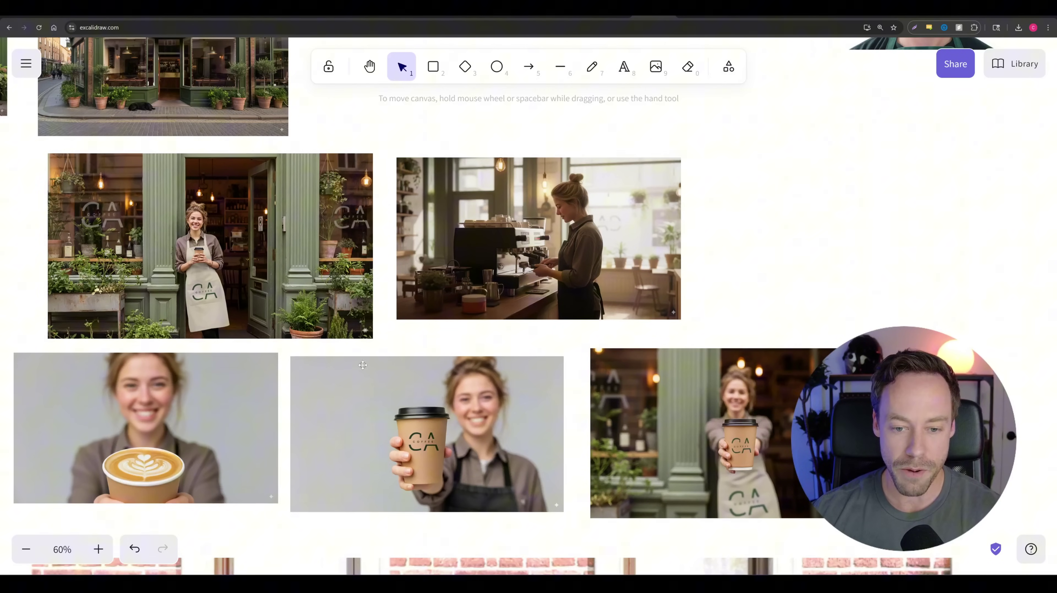
# Zoom the moodboard and pan across the doorway barista-with-cup images toward the upper-left shots.
pyautogui.scroll(-3, 457, 338)
pyautogui.keyDown('ctrl'); pyautogui.scroll(5, 519, 233); pyautogui.keyUp('ctrl')
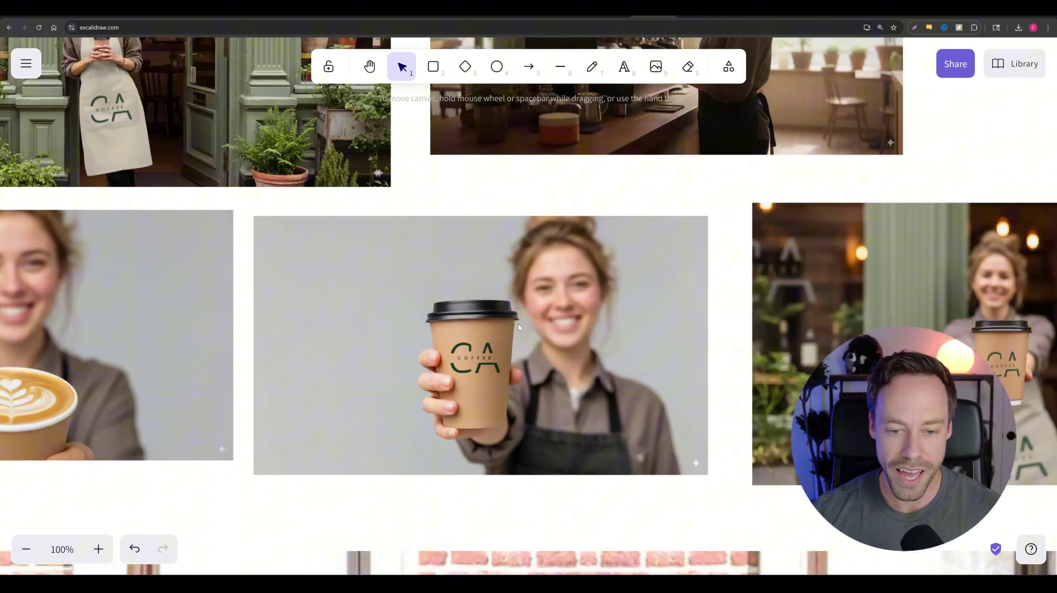
pyautogui.moveTo(716, 342); pyautogui.dragTo(387, 336)
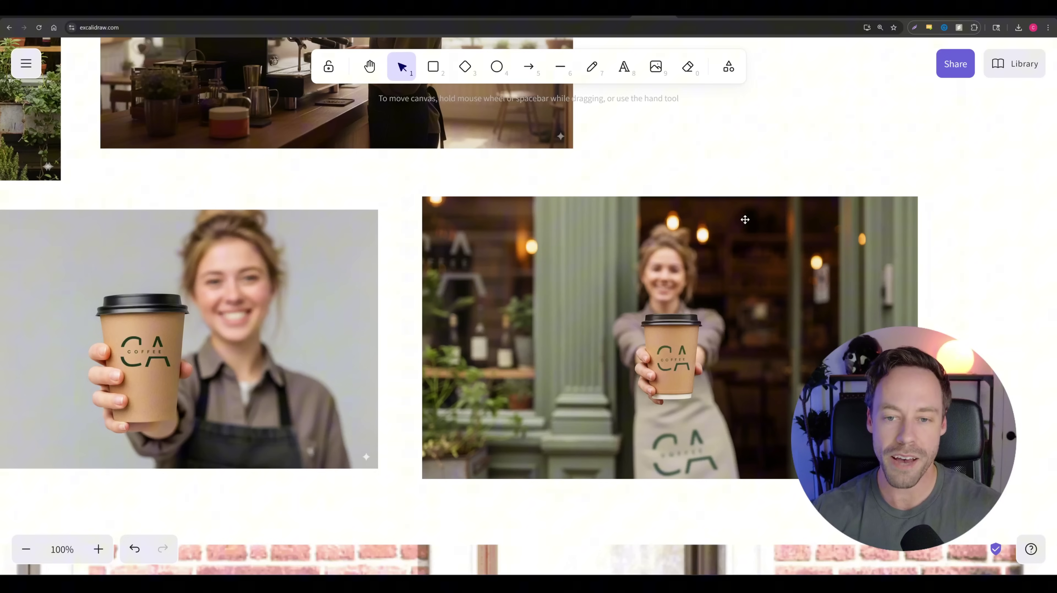
pyautogui.moveTo(276, 186); pyautogui.dragTo(502, 279)
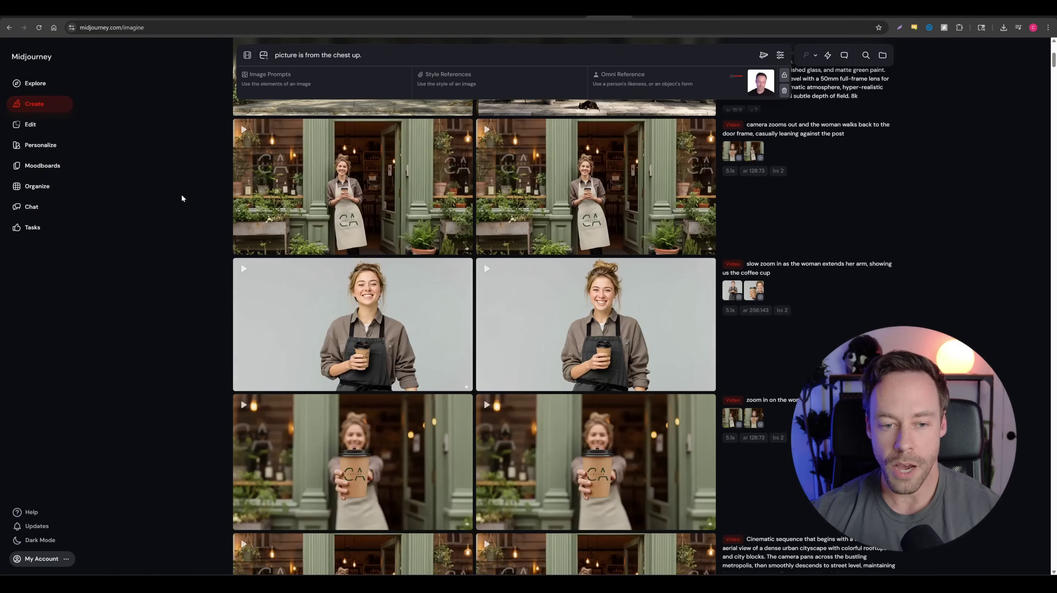
# Switch the Create prompt to video and use the full-body barista image as starting frame.
pyautogui.click(331, 301)
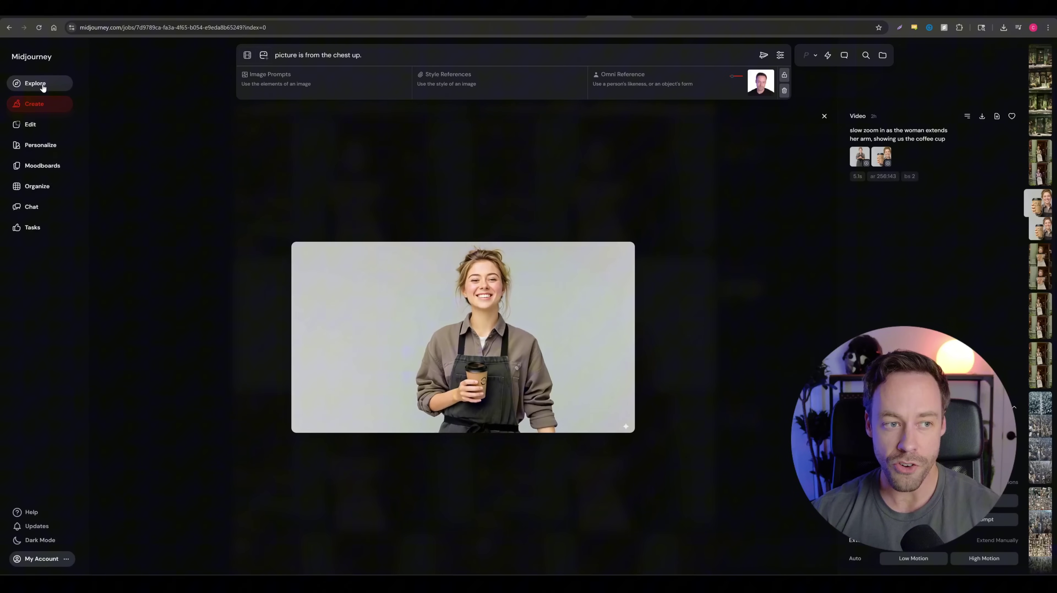
pyautogui.click(41, 104)
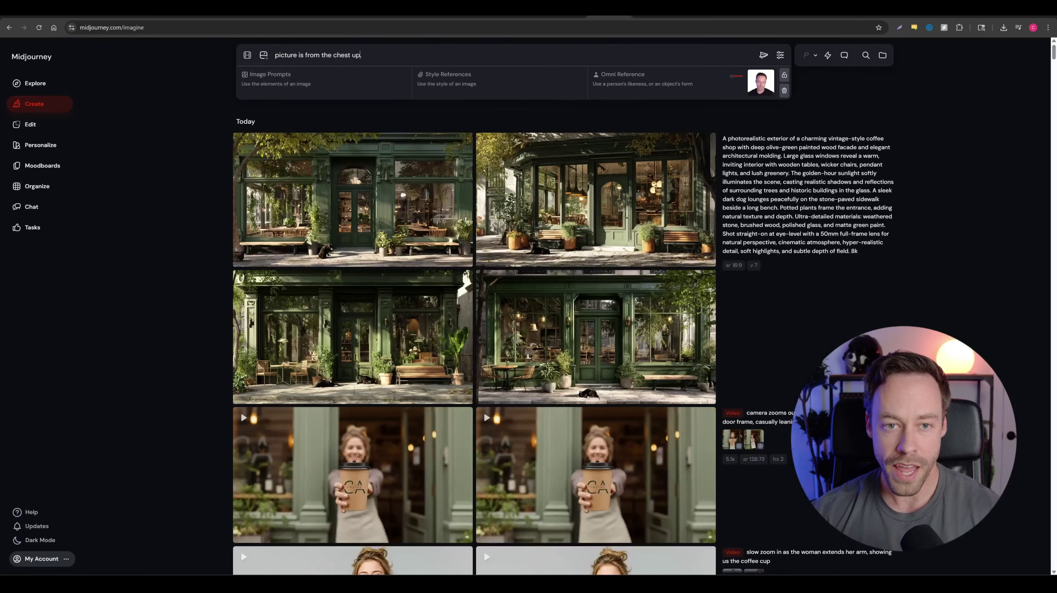
pyautogui.click(247, 55)
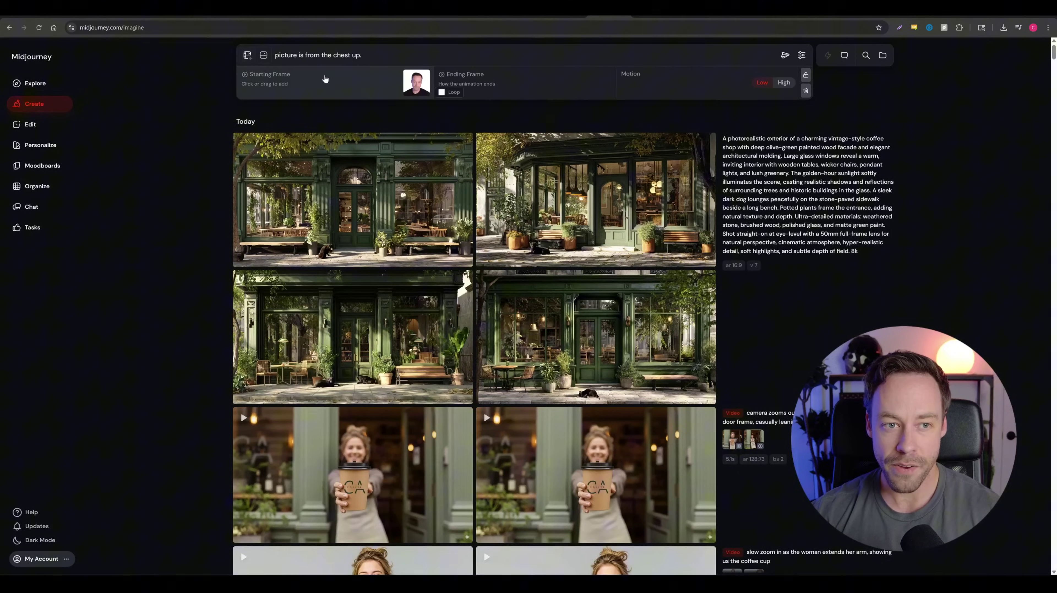
pyautogui.click(337, 85)
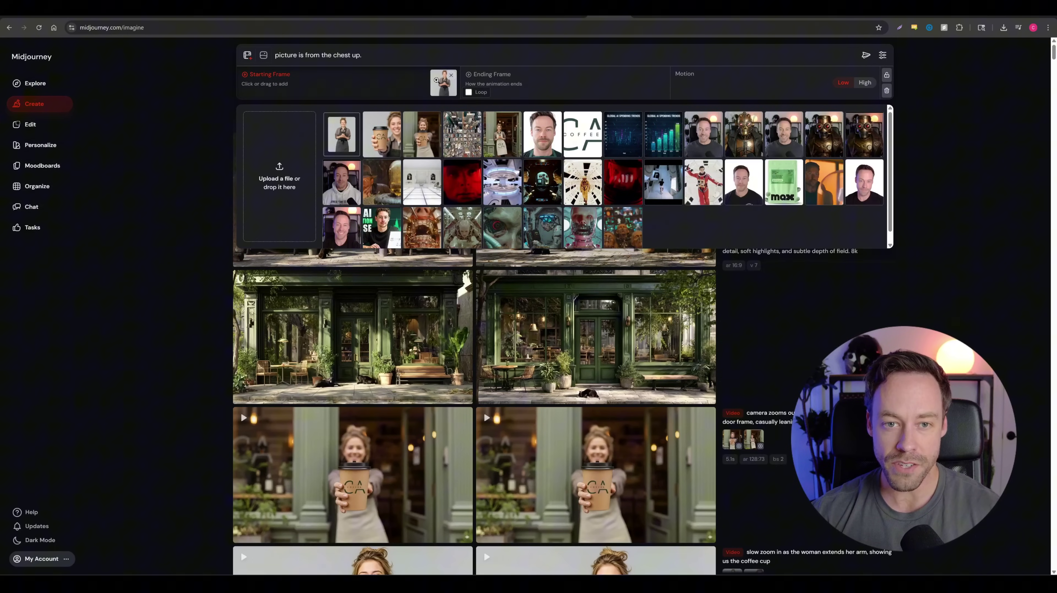
pyautogui.click(342, 133)
# Set the coffee-cup barista image as the ending frame, checking each frame full size.
pyautogui.click(441, 87)
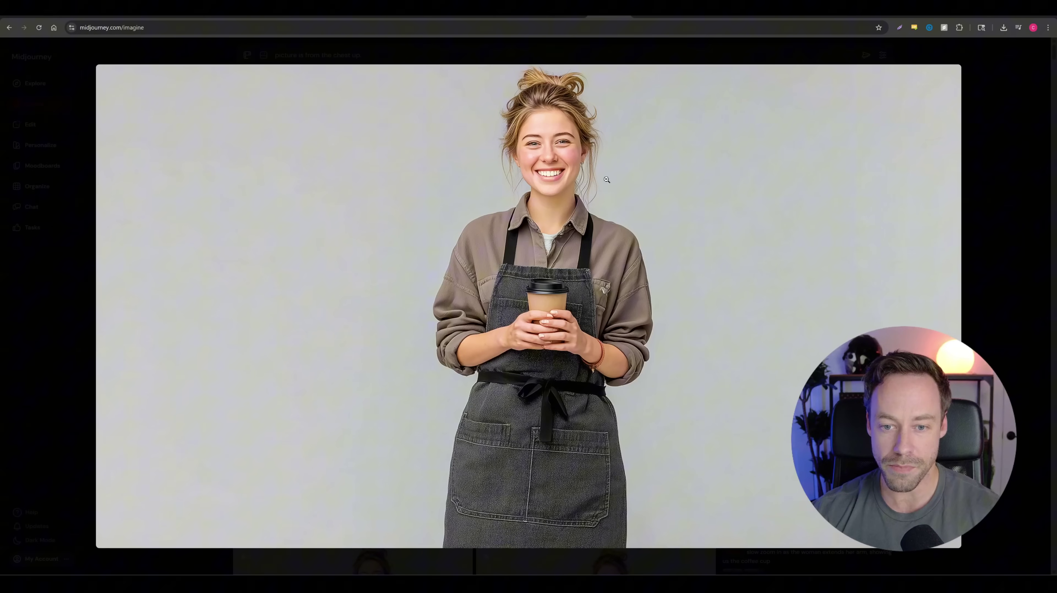
pyautogui.click(52, 61)
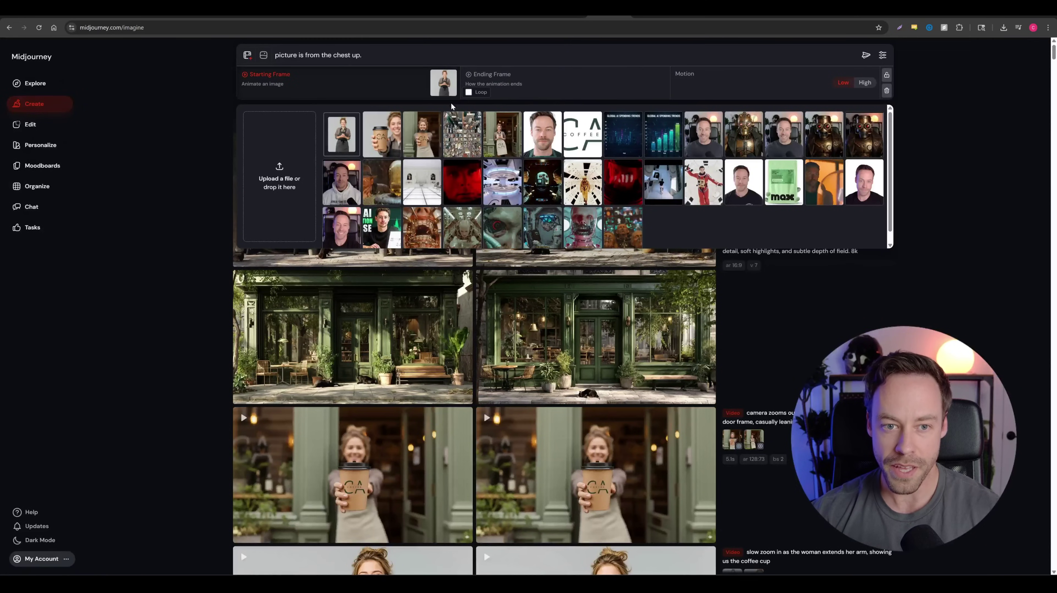
pyautogui.moveTo(380, 133); pyautogui.dragTo(572, 85)
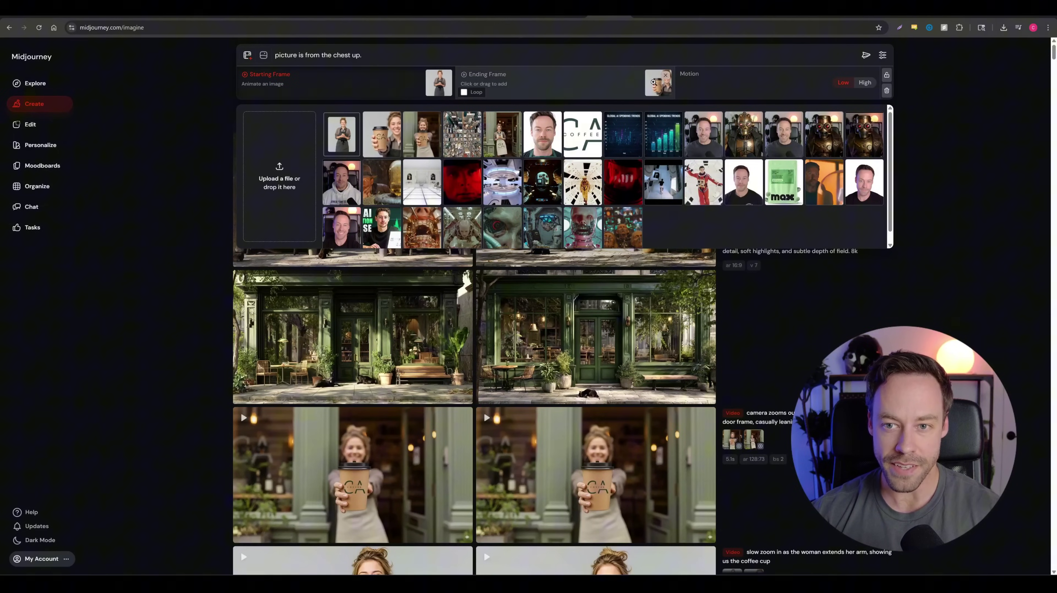
pyautogui.click(655, 81)
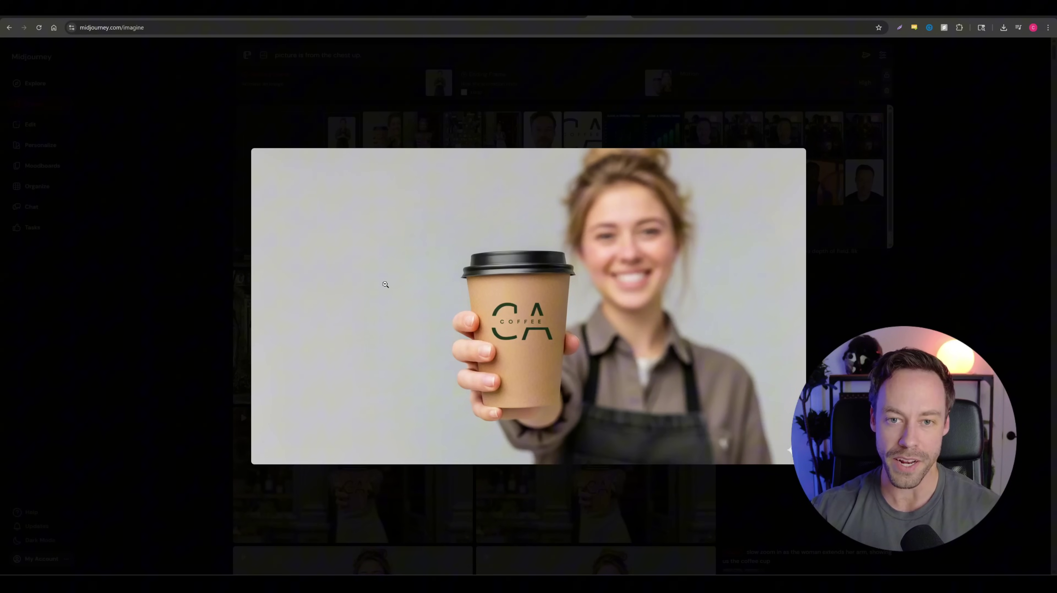
pyautogui.click(411, 175)
# Compare the starting and ending frames full size, then watch the slow zoom barista video.
pyautogui.click(428, 73)
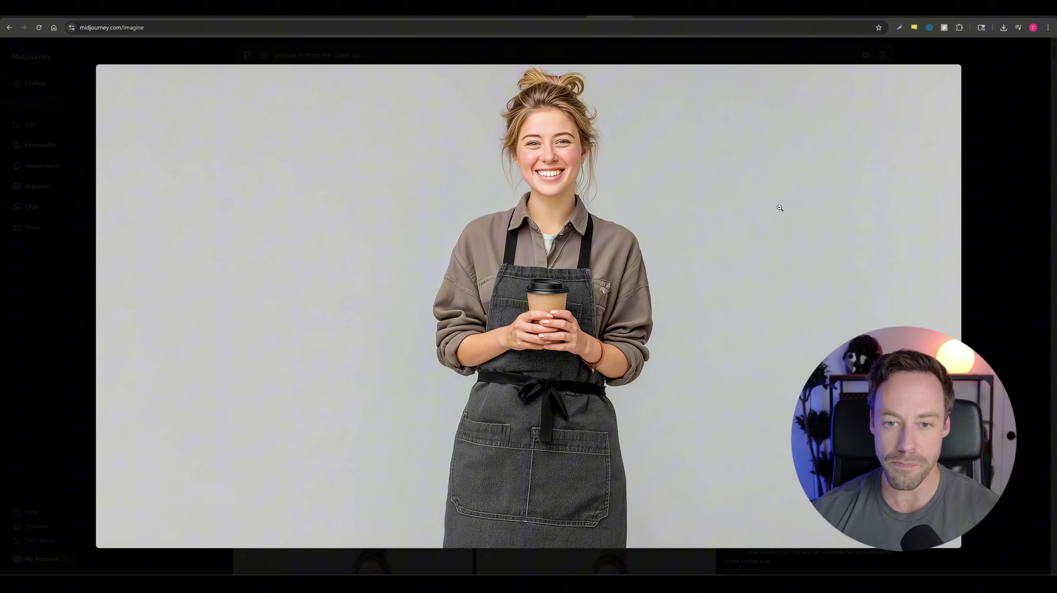
pyautogui.click(69, 62)
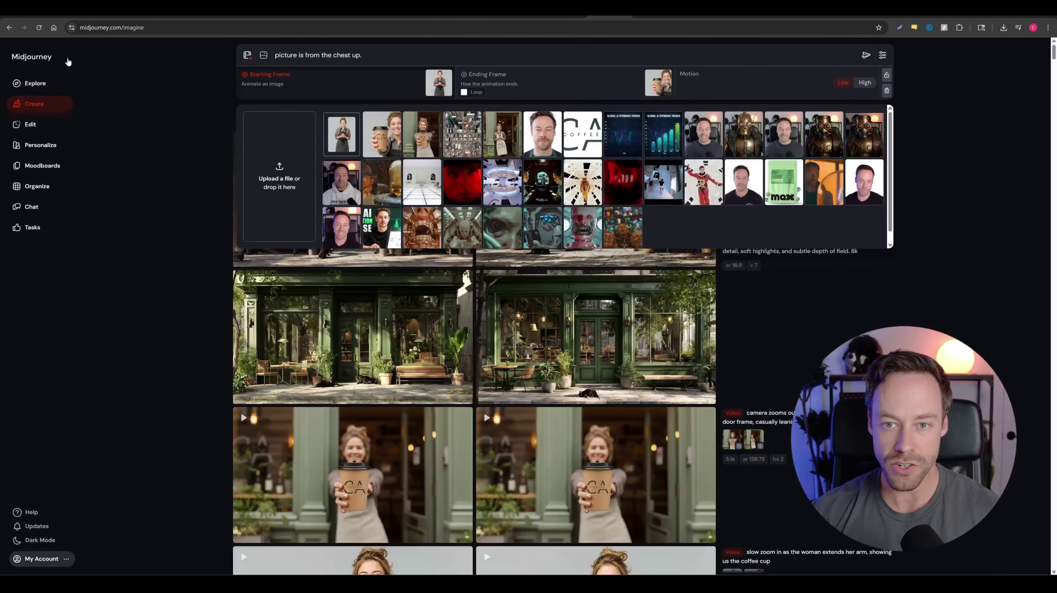
pyautogui.click(655, 79)
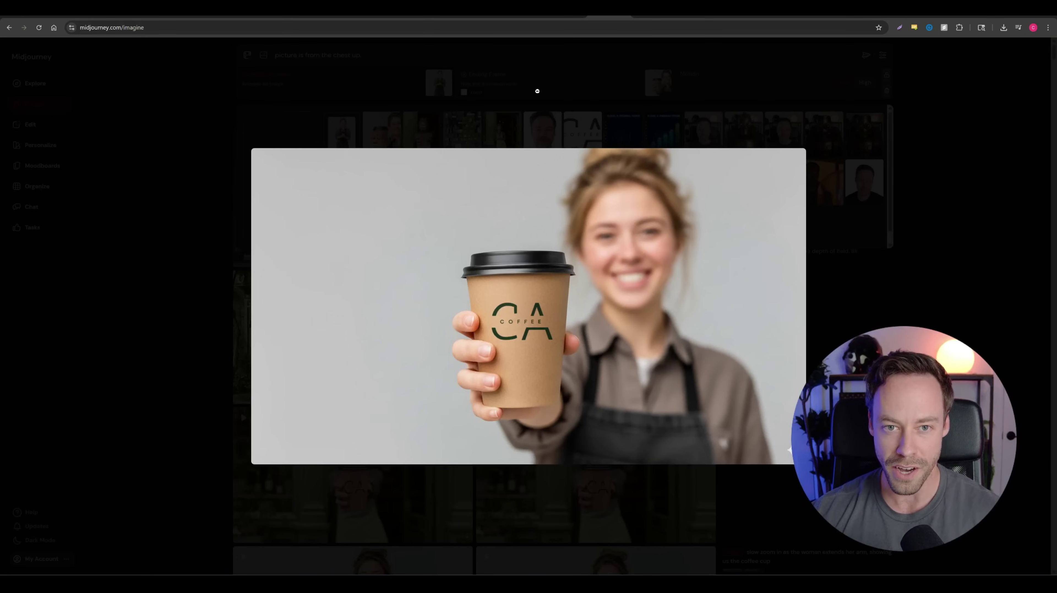
pyautogui.click(538, 94)
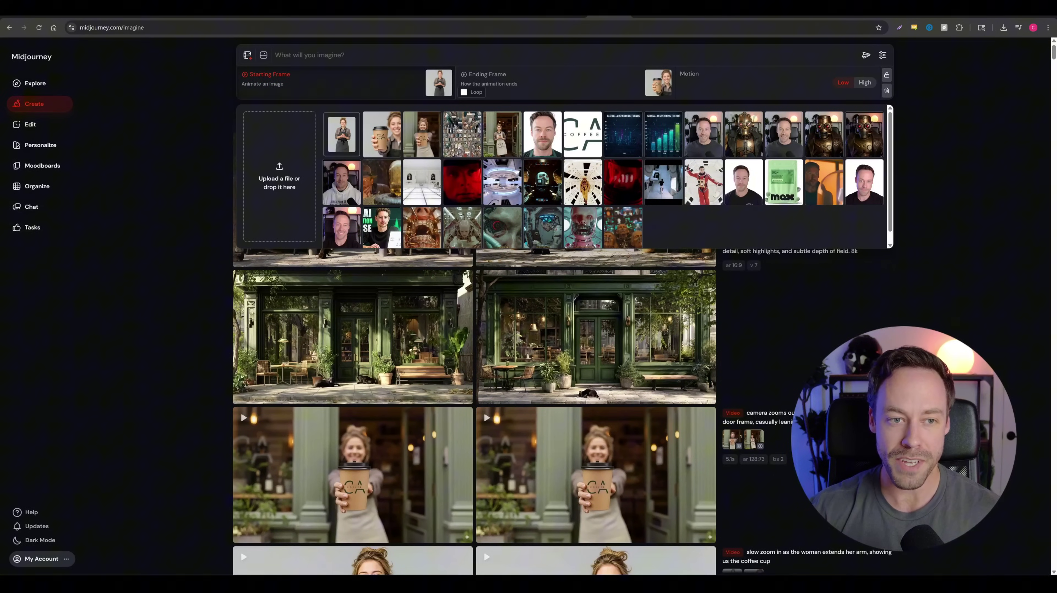
pyautogui.scroll(-6, 146, 337)
pyautogui.scroll(3, 170, 344)
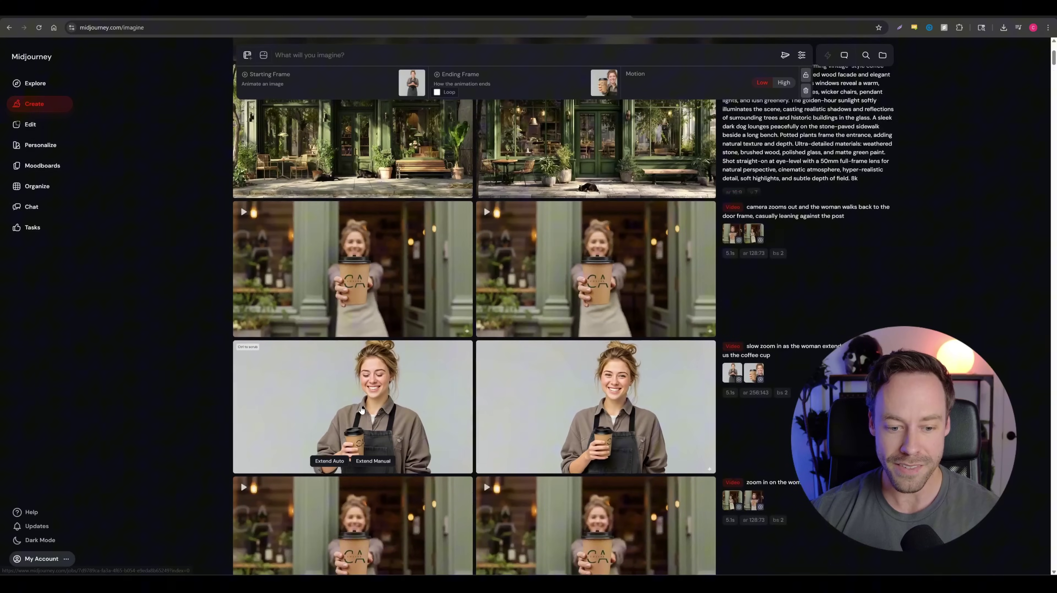
pyautogui.click(361, 409)
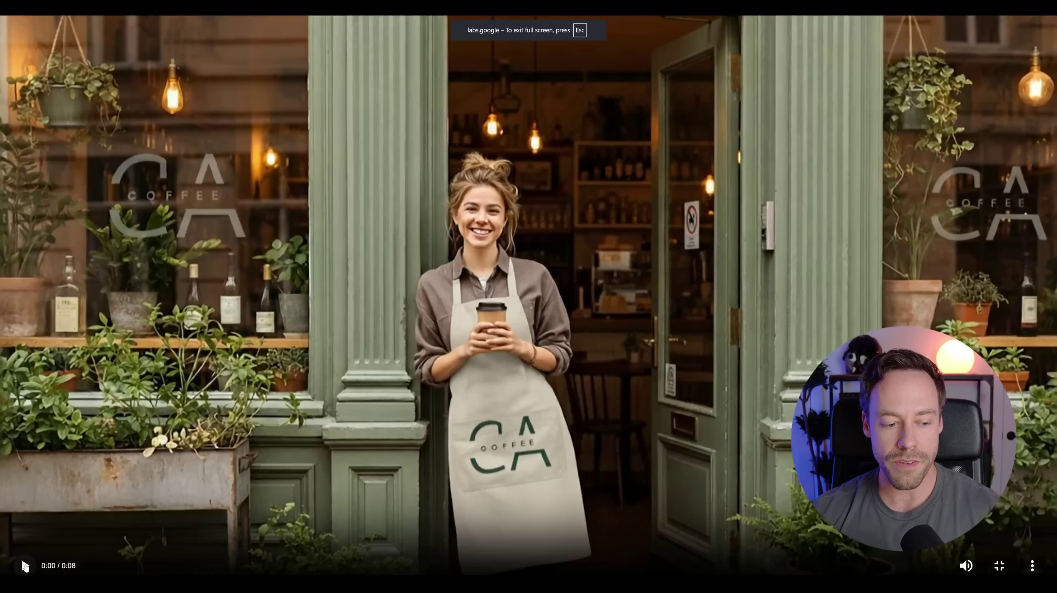
# Play then pause the cafe-entrance clip, keeping Frames to Video mode.
pyautogui.click(24, 566)
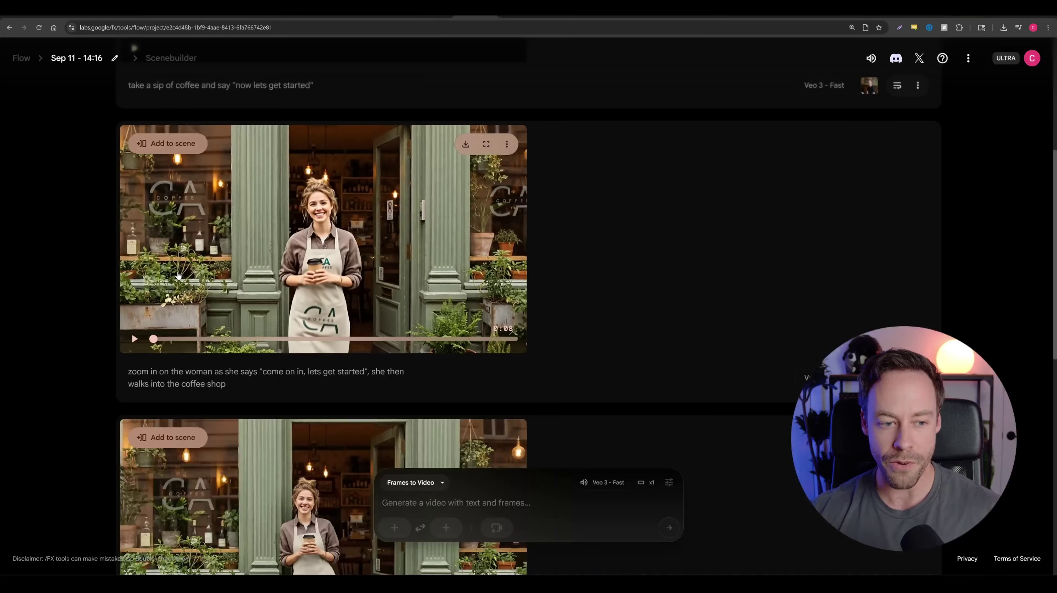
pyautogui.click(133, 339)
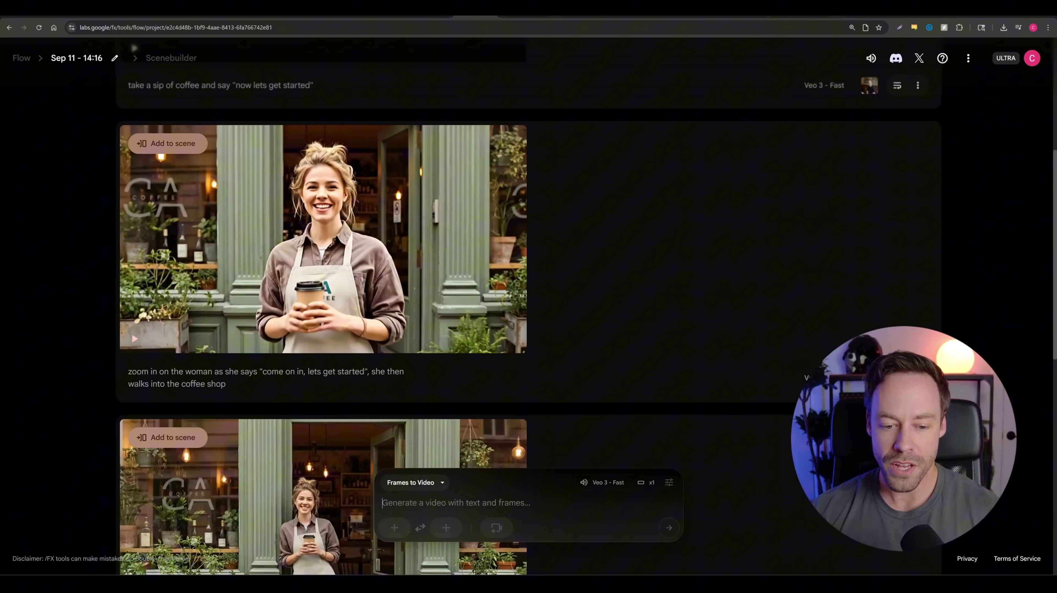
pyautogui.click(424, 484)
pyautogui.click(413, 430)
# Use the cafe-woman image as the first frame, leaving the second frame empty.
pyautogui.click(394, 527)
pyautogui.click(465, 212)
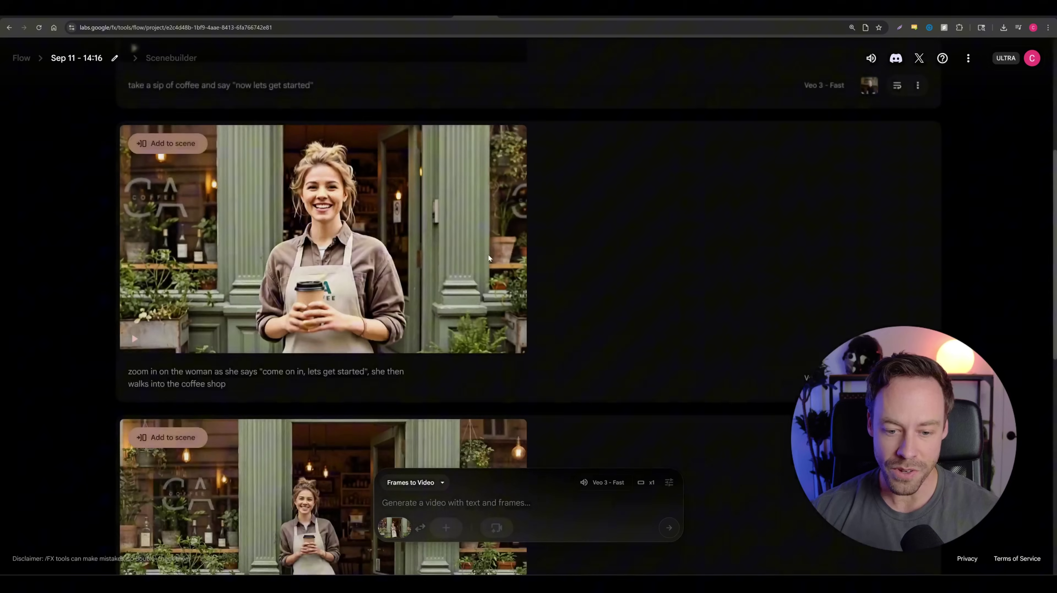
pyautogui.click(447, 537)
pyautogui.press('Escape')
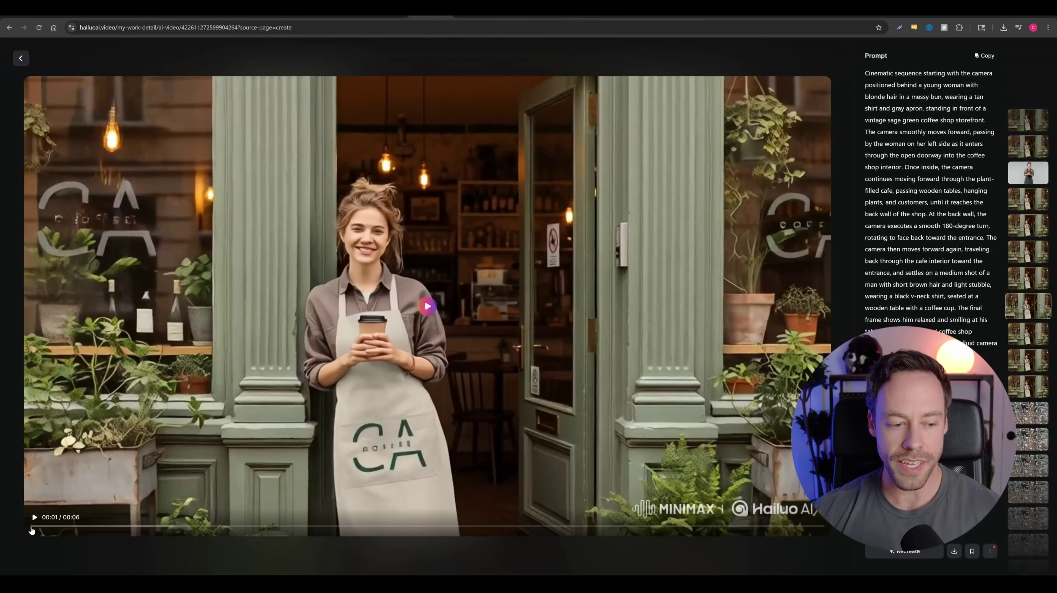
# Play the generated cafe walkthrough video.
pyautogui.click(427, 306)
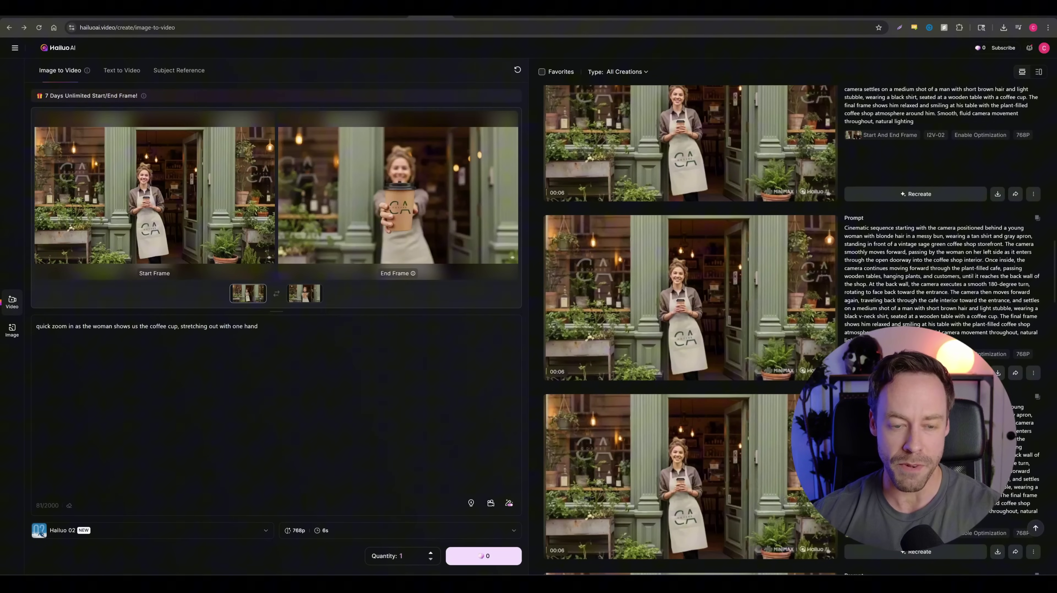
# Replace both frames: the cafe-doorway woman as start frame, the seated man photo as end frame.
pyautogui.click(15, 48)
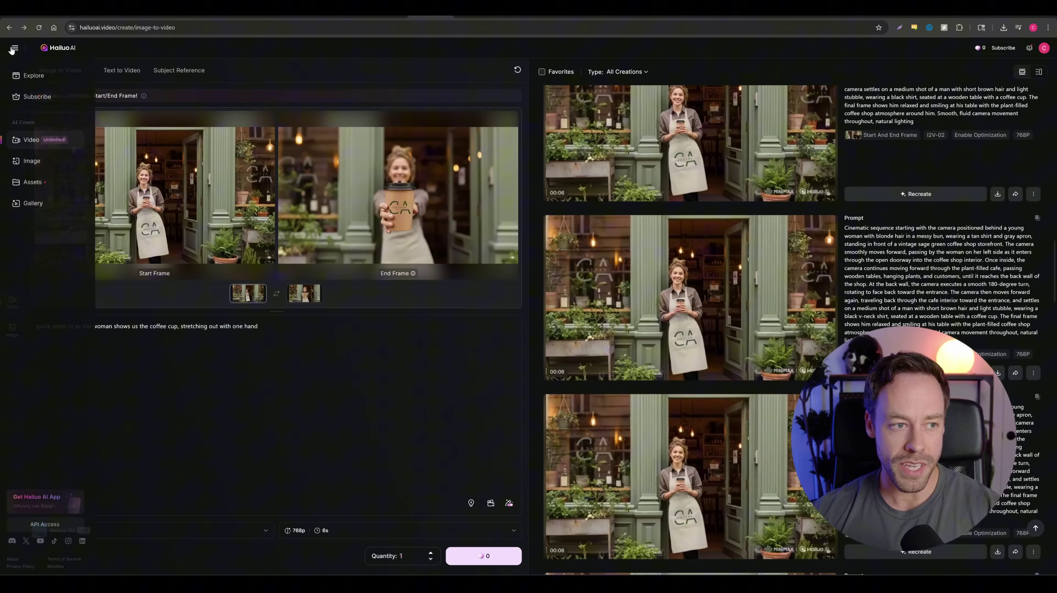
pyautogui.click(111, 50)
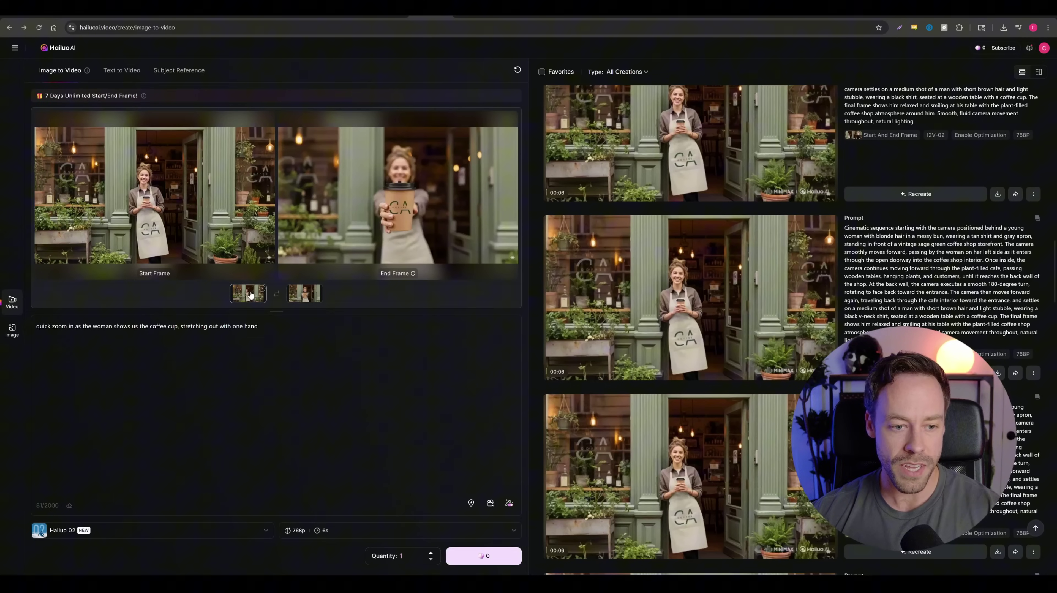
pyautogui.click(263, 289)
pyautogui.click(319, 288)
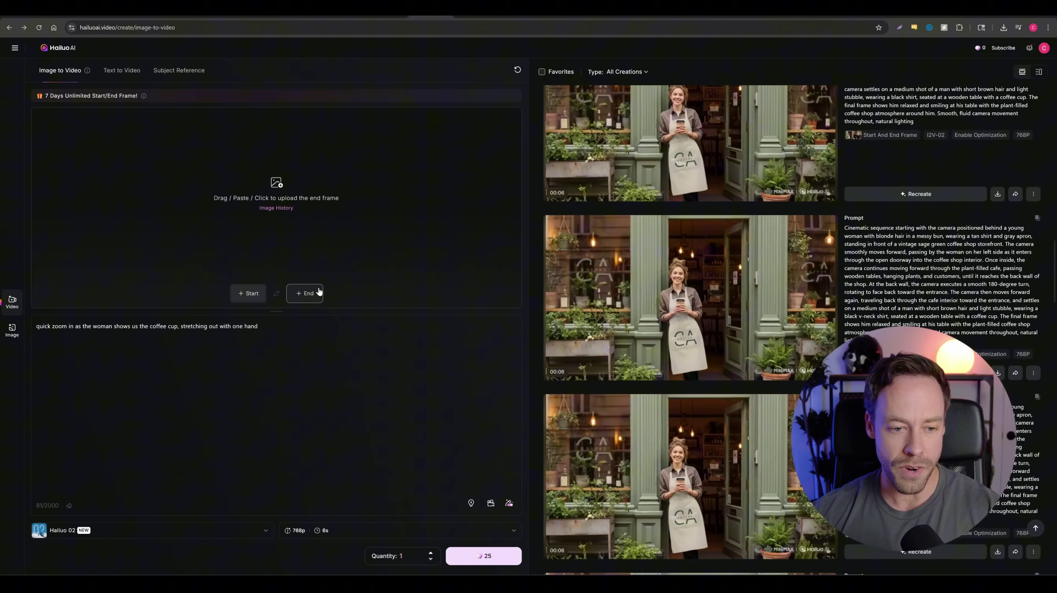
pyautogui.click(252, 294)
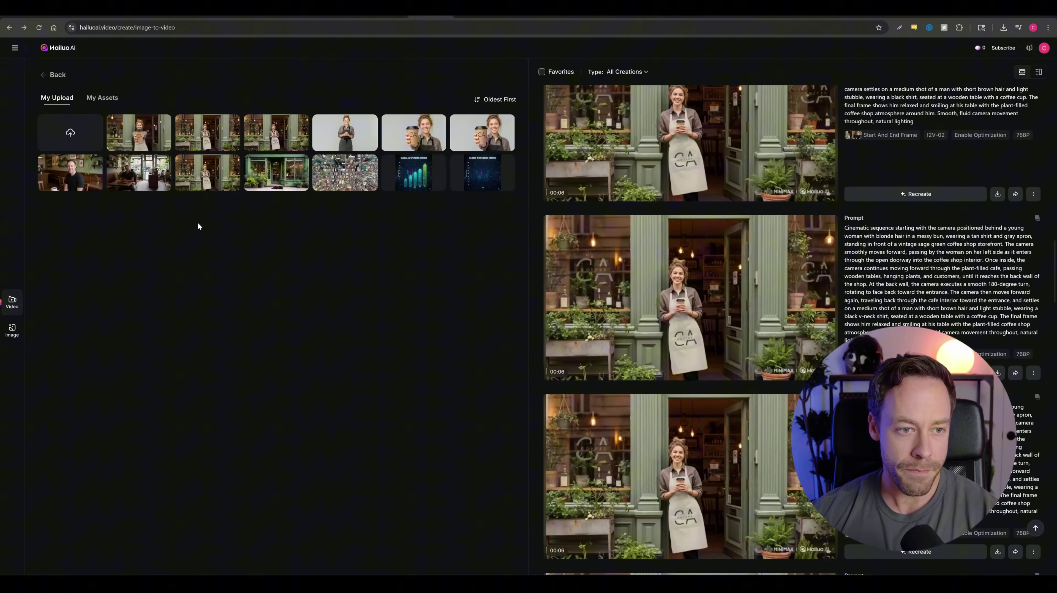
pyautogui.click(202, 175)
pyautogui.click(304, 293)
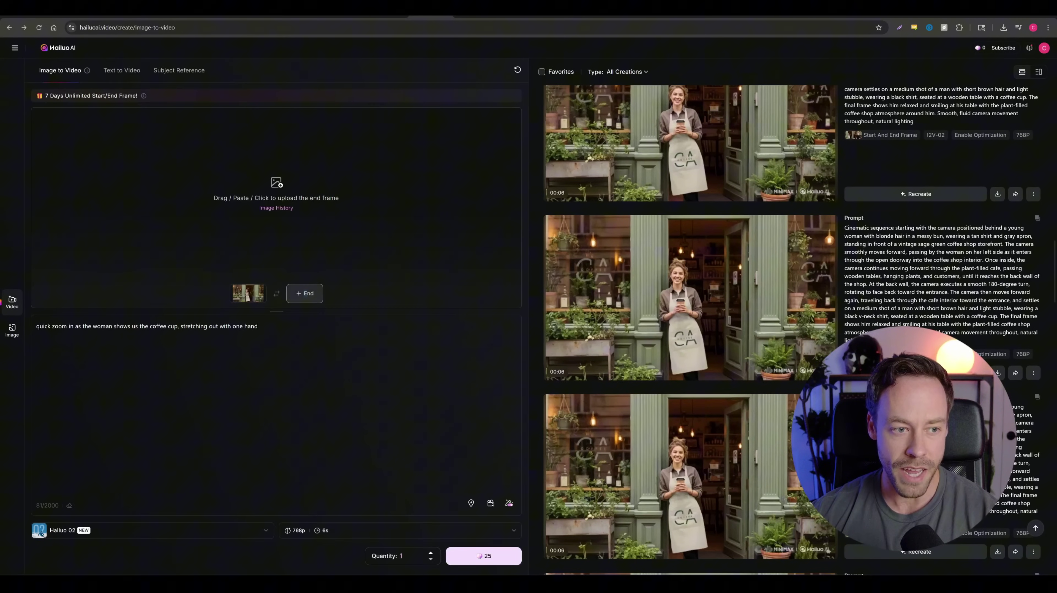
pyautogui.click(58, 174)
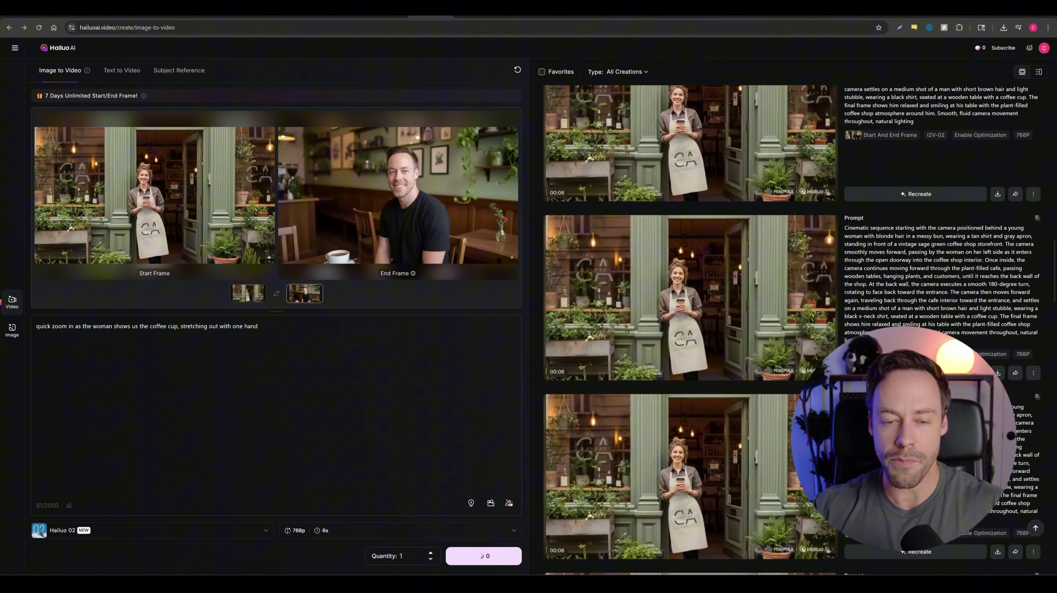
pyautogui.moveTo(211, 131)
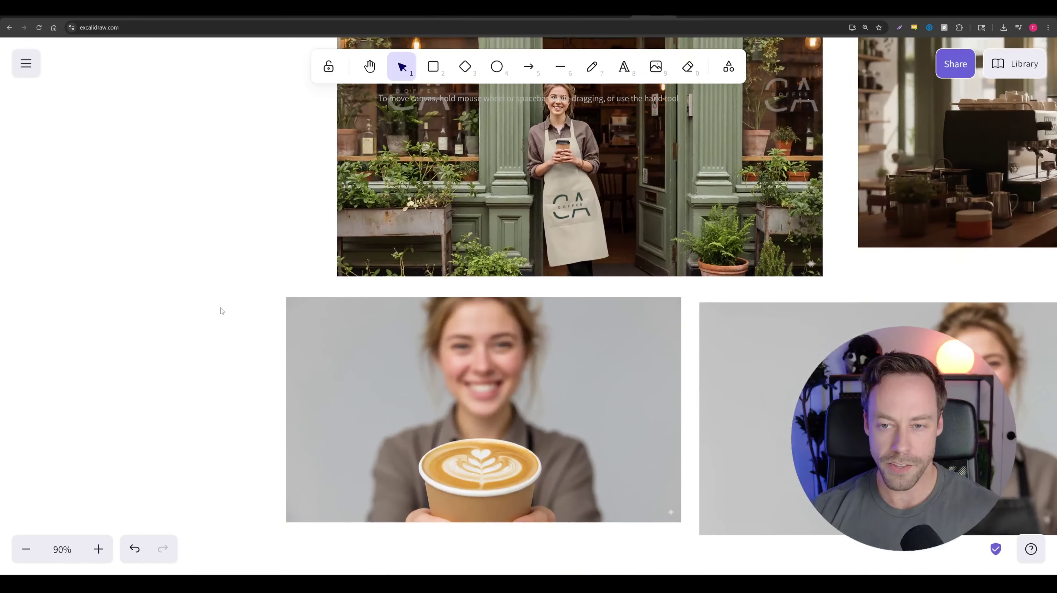
# Zoom out from 90% to 50% and pan to reveal the top moodboard images.
pyautogui.scroll(-2, 219, 307)
pyautogui.scroll(-1, 208, 276)
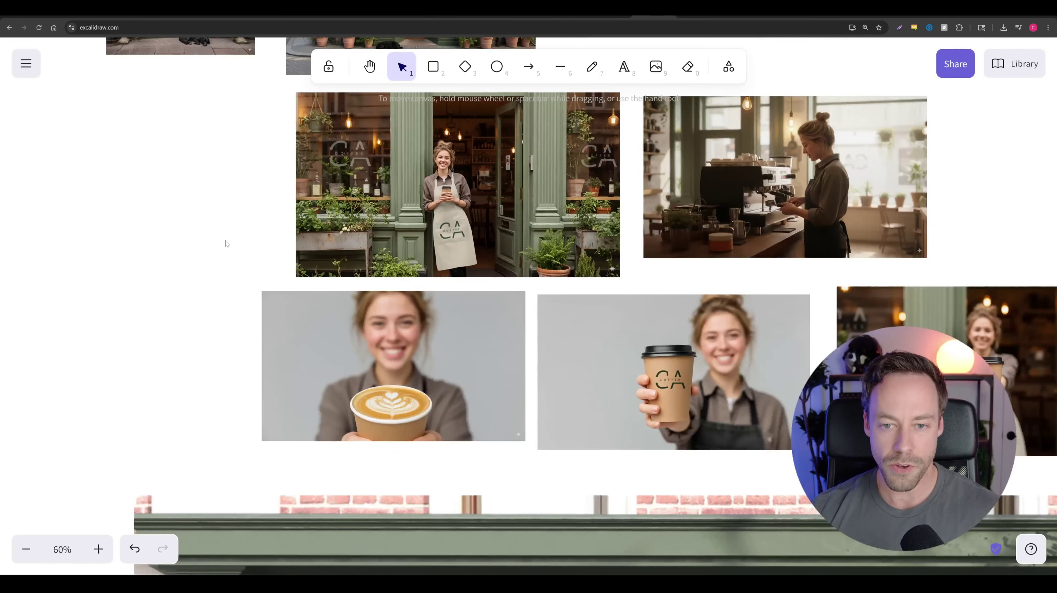
pyautogui.scroll(-1, 230, 229)
pyautogui.moveTo(229, 229); pyautogui.dragTo(193, 298)
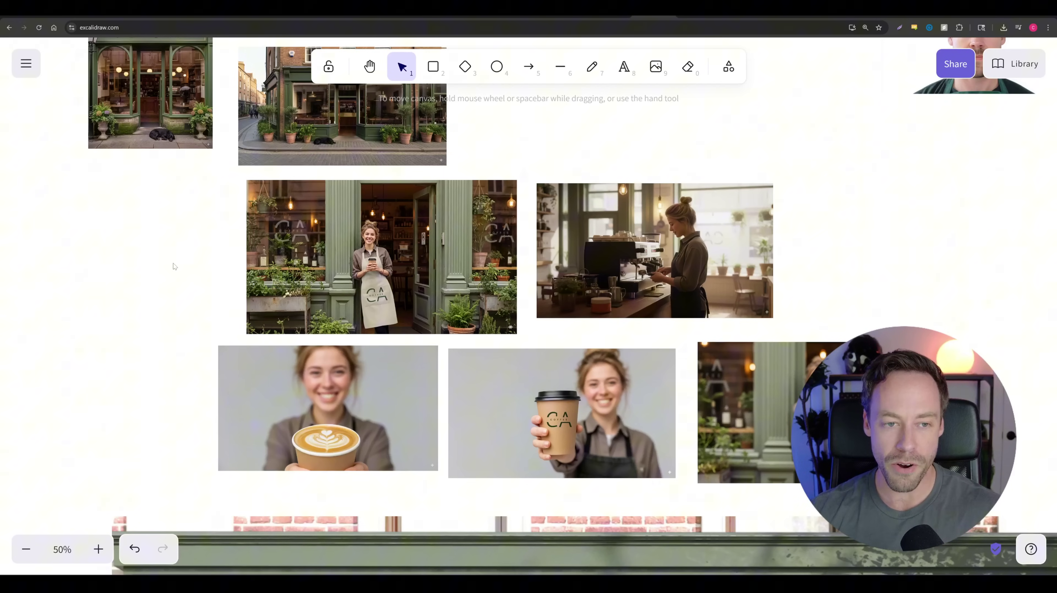
pyautogui.moveTo(175, 265); pyautogui.dragTo(175, 289)
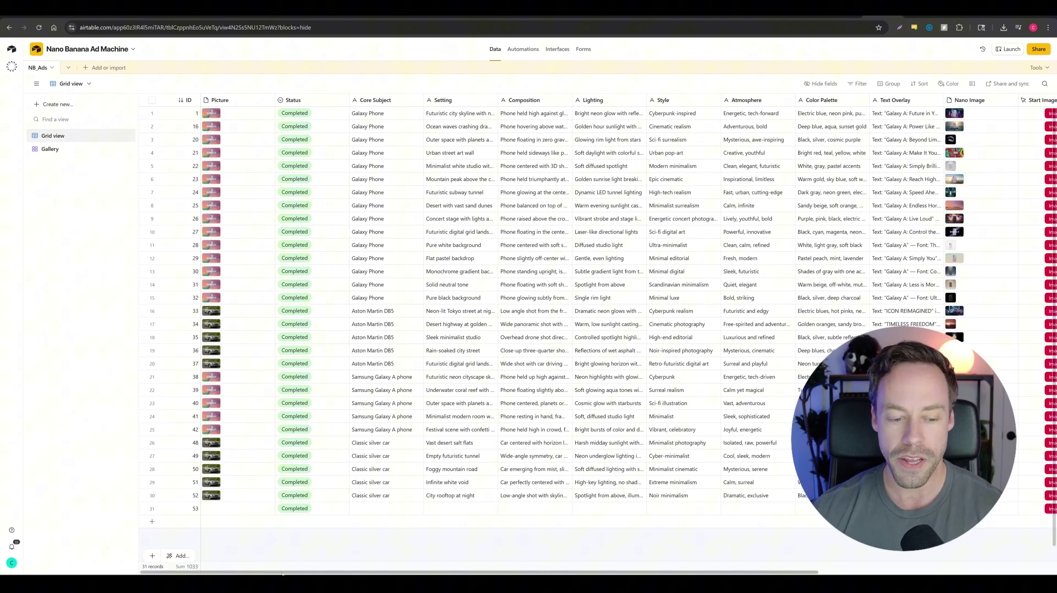
# Scroll the ad table to the Video Prompt column, then recentre the Excalidraw moodboard.
pyautogui.hscroll(1, 286, 571)
pyautogui.moveTo(292, 571)
pyautogui.mouseDown()
pyautogui.moveTo(340, 569)
pyautogui.moveTo(280, 569)
pyautogui.mouseUp()
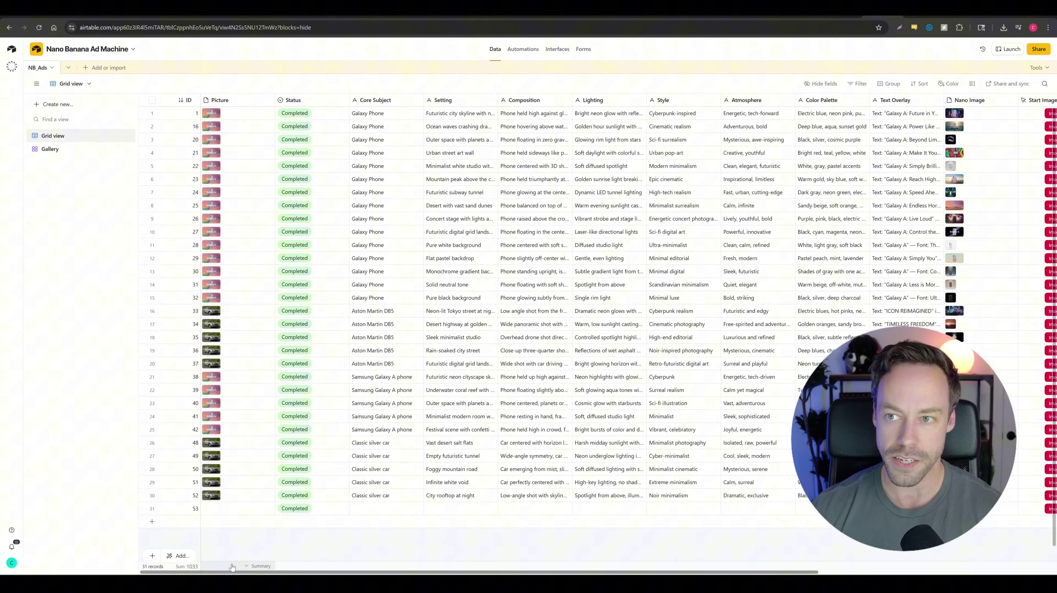
pyautogui.click(594, 17)
pyautogui.moveTo(554, 135); pyautogui.dragTo(509, 177)
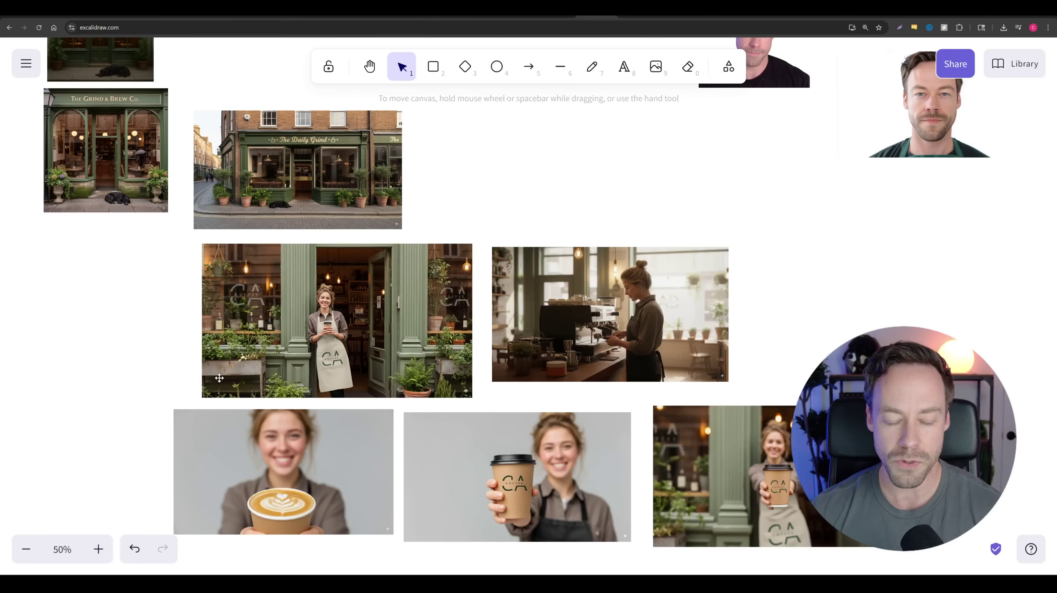
# Zoom in to 70% and pan across the barista images.
pyautogui.scroll(2, 162, 378)
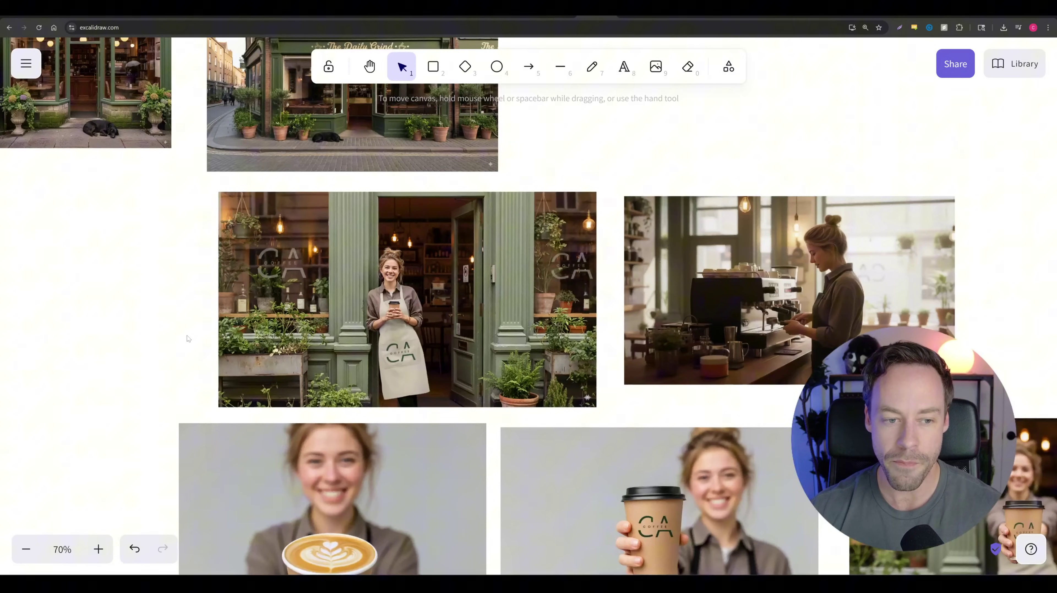
pyautogui.hscroll(2, 137, 311)
pyautogui.scroll(-1, 137, 311)
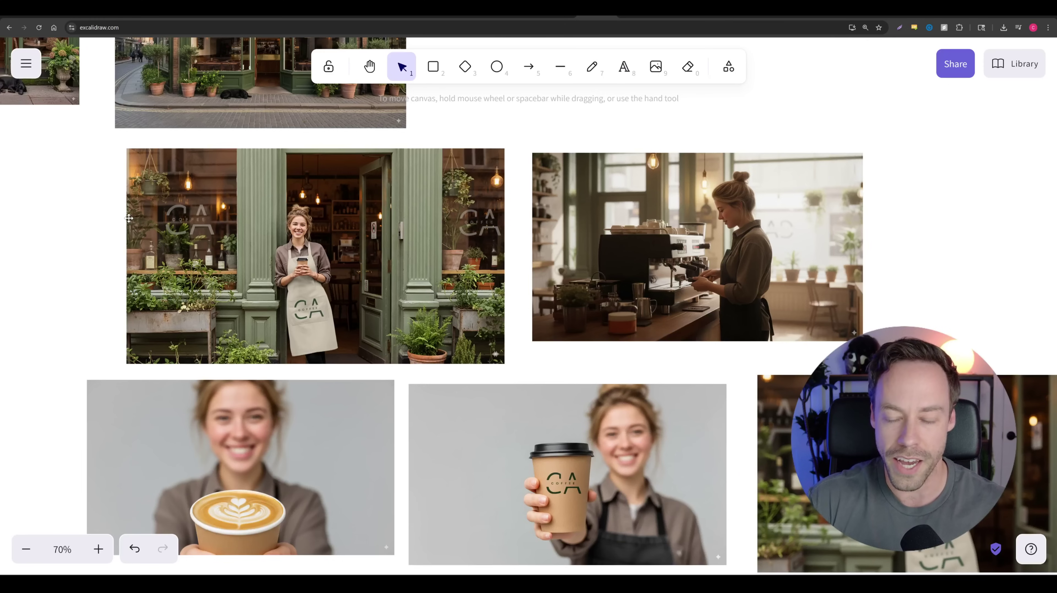
# Select the Setting through Color Palette cells across all 31 rows of the ad table.
pyautogui.hotkey('ctrl', 'Tab')
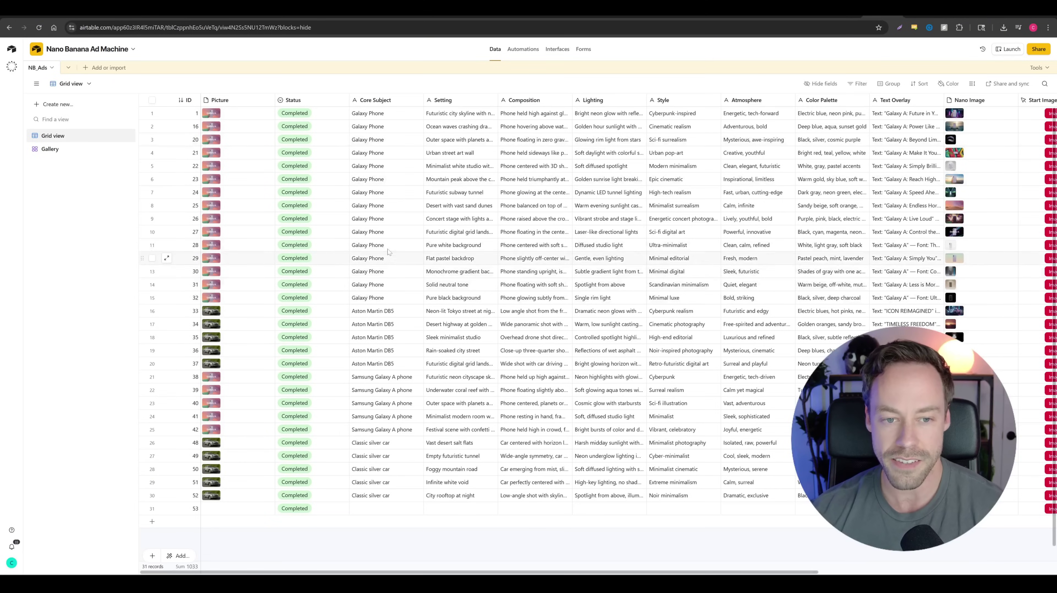
pyautogui.click(435, 112)
pyautogui.moveTo(435, 112); pyautogui.dragTo(813, 510)
pyautogui.moveTo(794, 569); pyautogui.dragTo(888, 570)
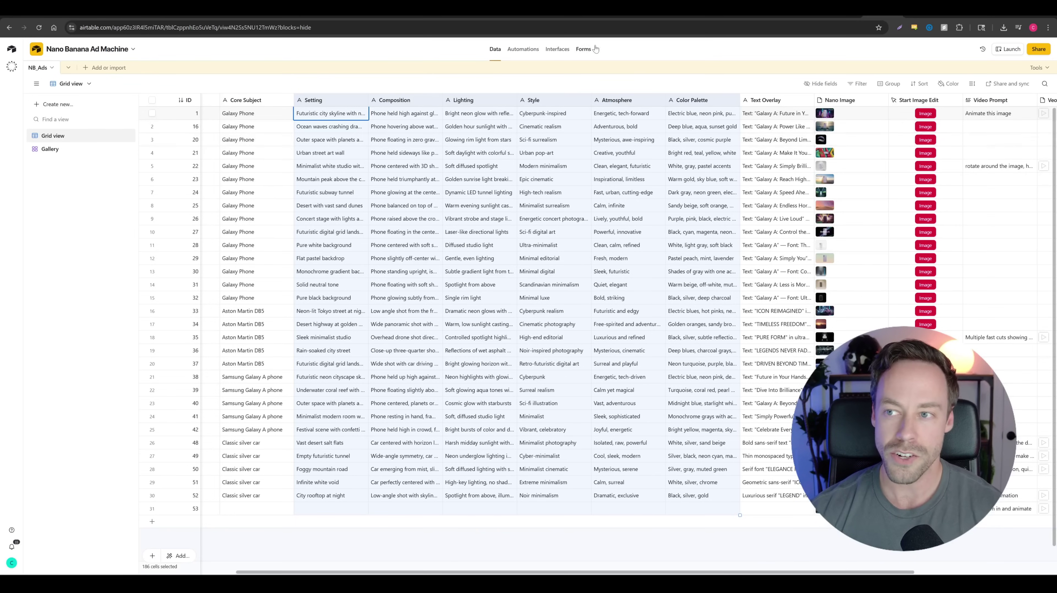
pyautogui.click(794, 24)
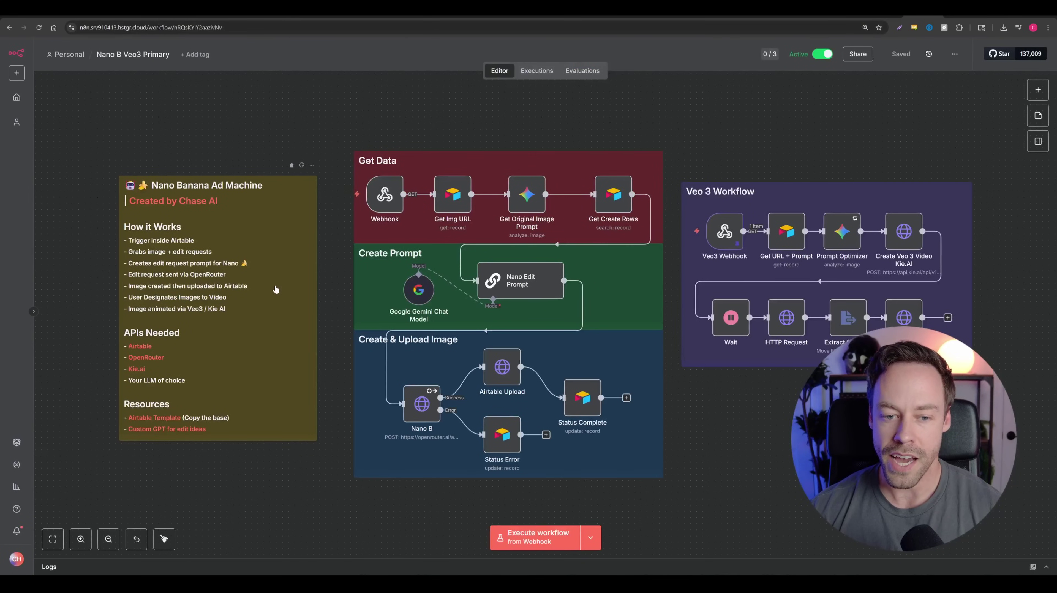